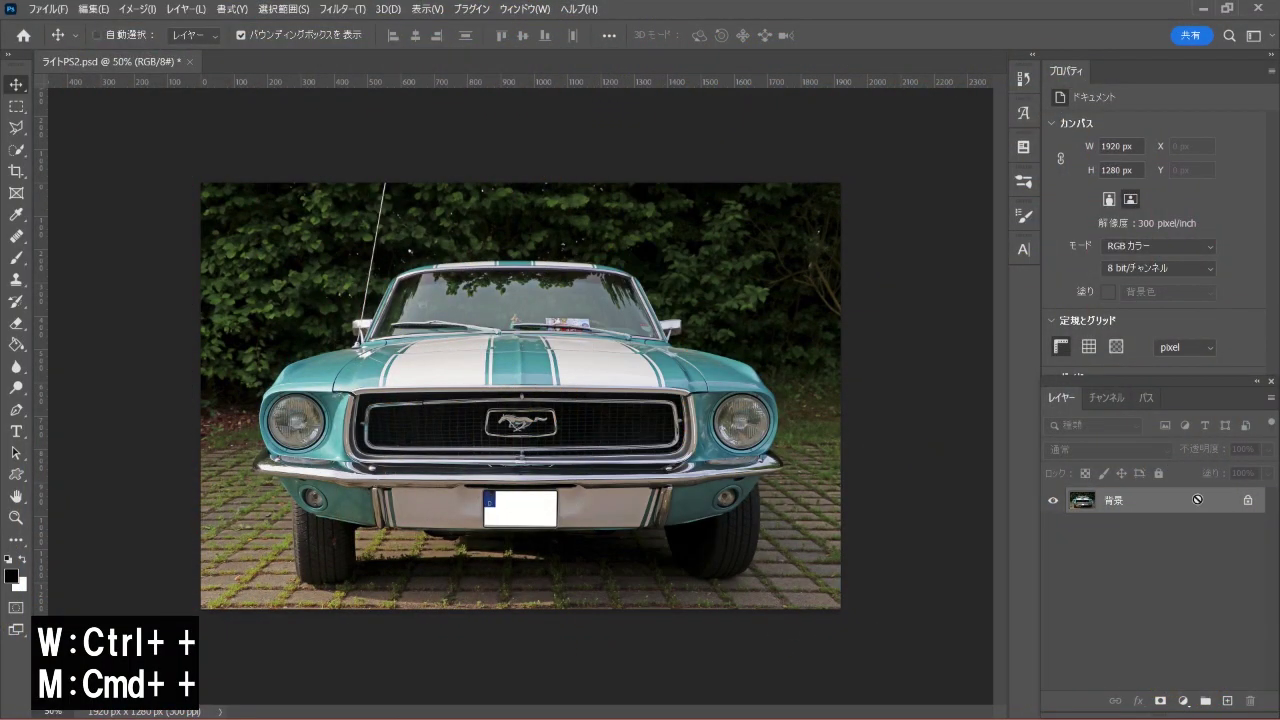
Zoom in on the Mustang photo and add an empty layer above the background
key("ctrl+plus")
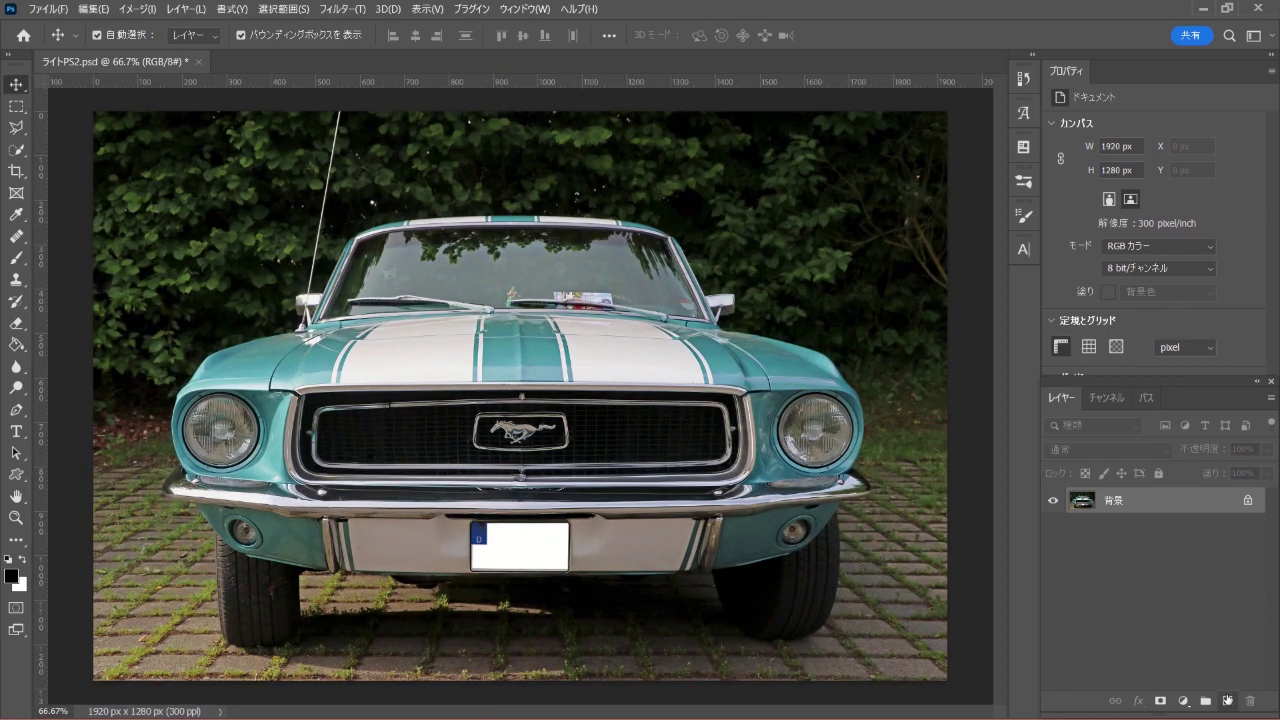
left_click(1227, 700)
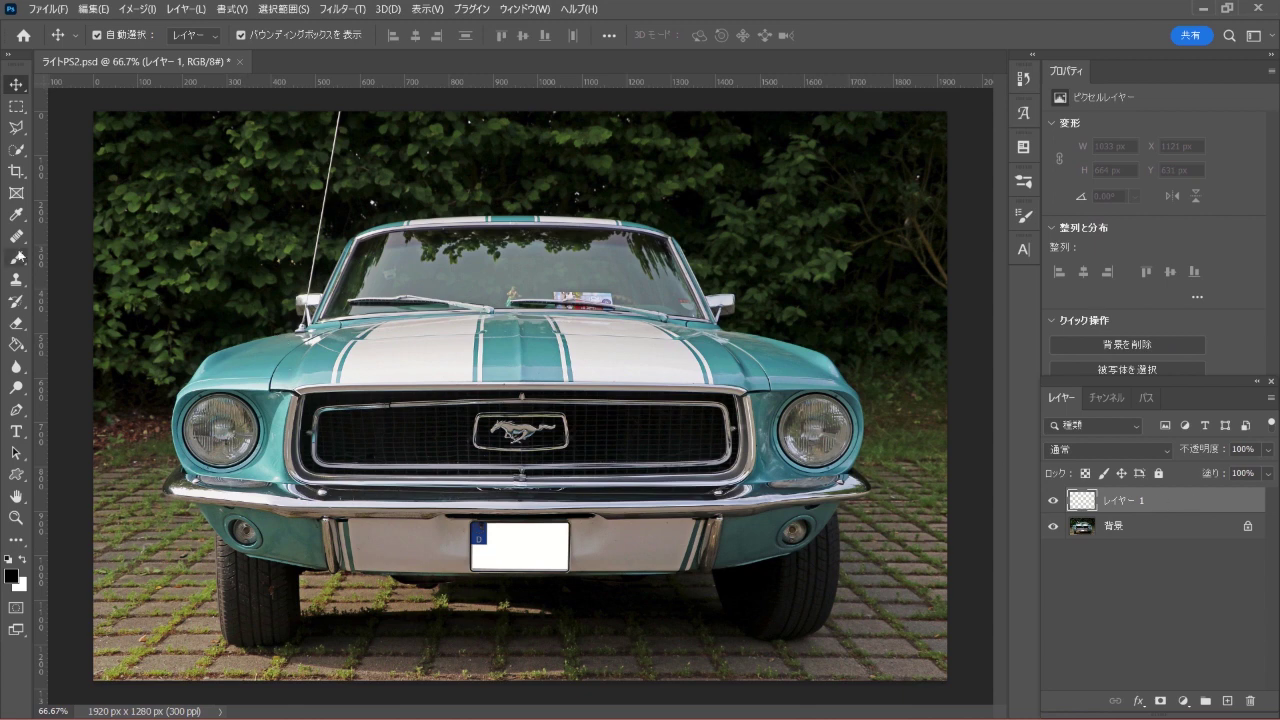
Select the standard Brush Tool and shrink it to size 200
left_click(18, 257)
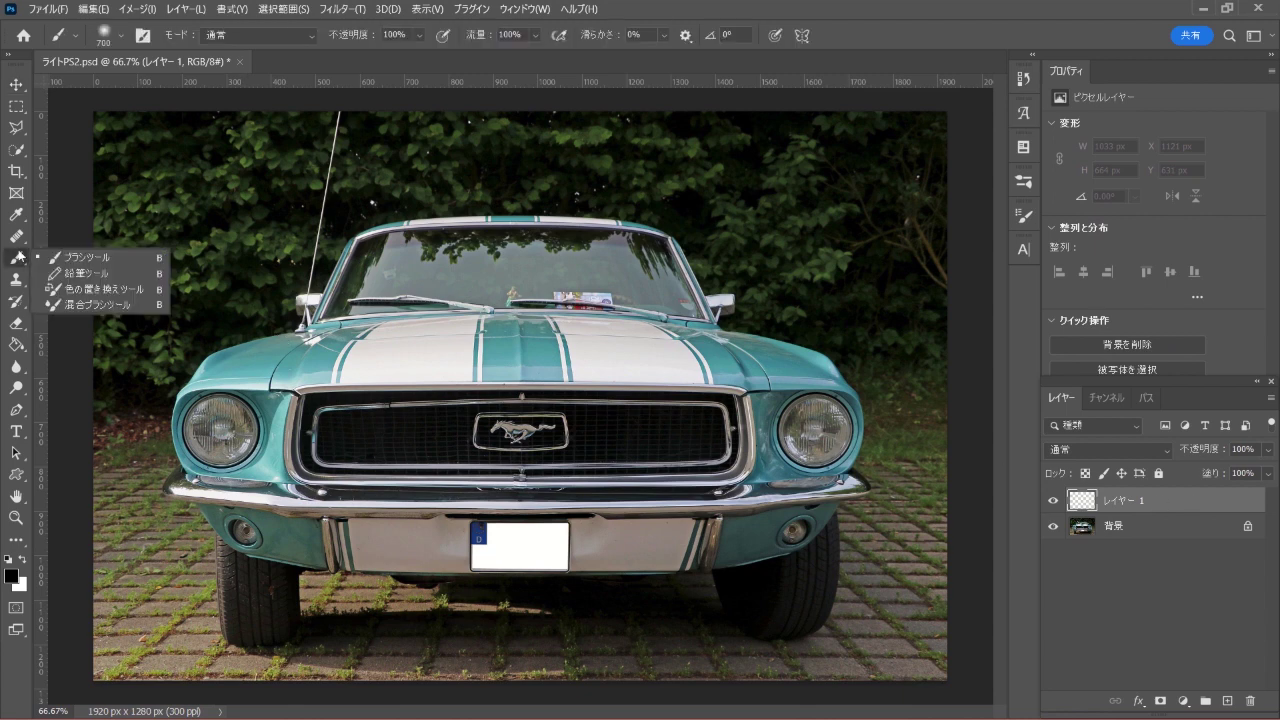
left_click(124, 255)
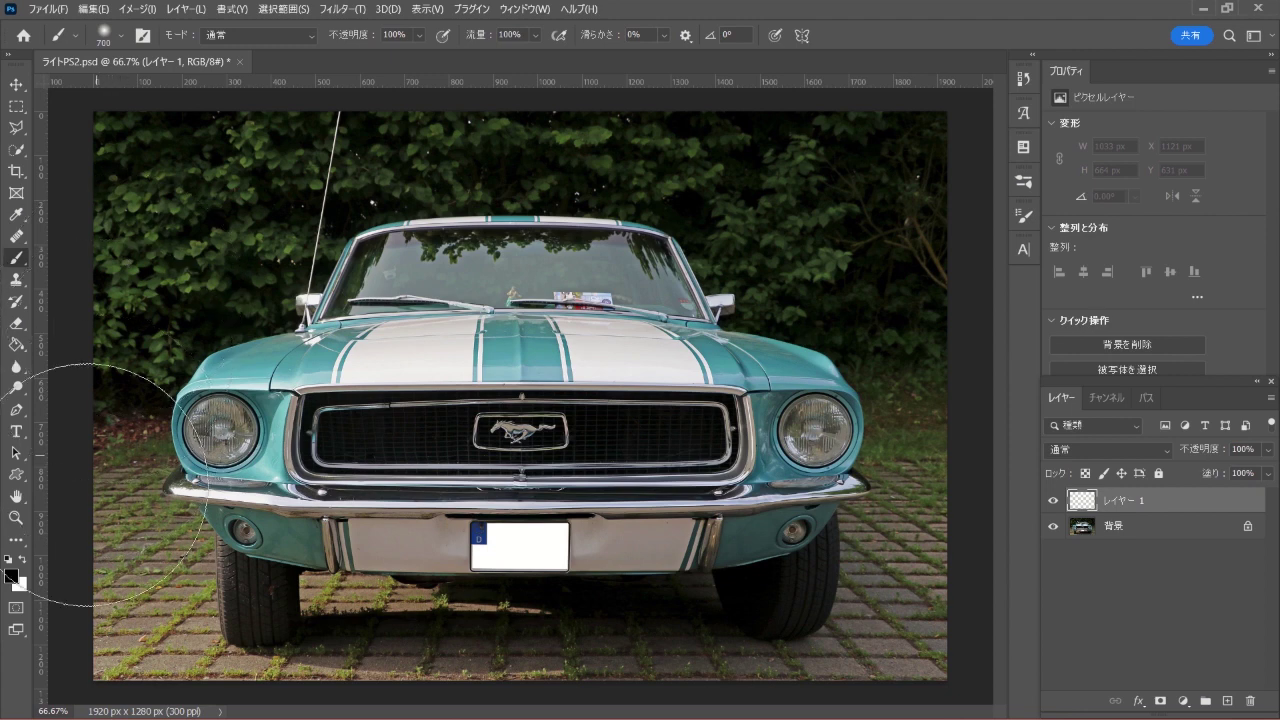
key("bracketleft")
key("bracketleft")
key("bracketleft")
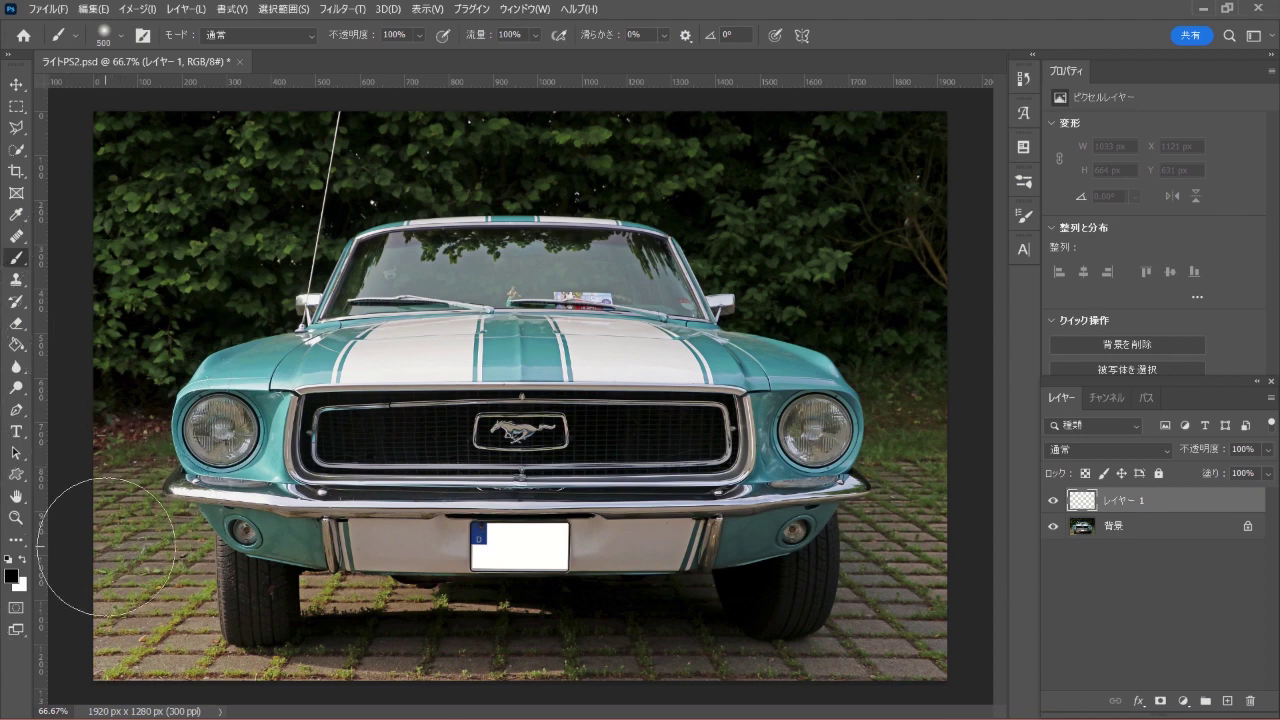
key("bracketleft")
key("bracketleft")
key("bracketleft")
Set the foreground colour to light orange #ffc682
left_click(14, 574)
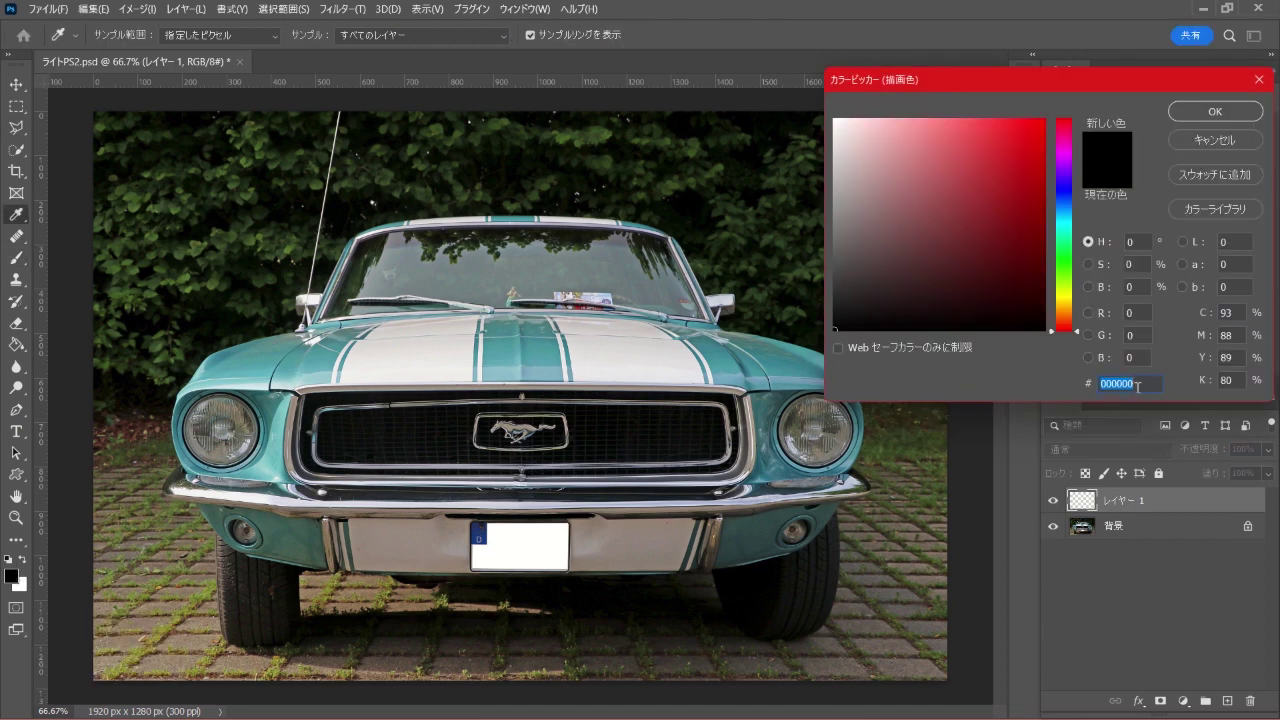
type("ff")
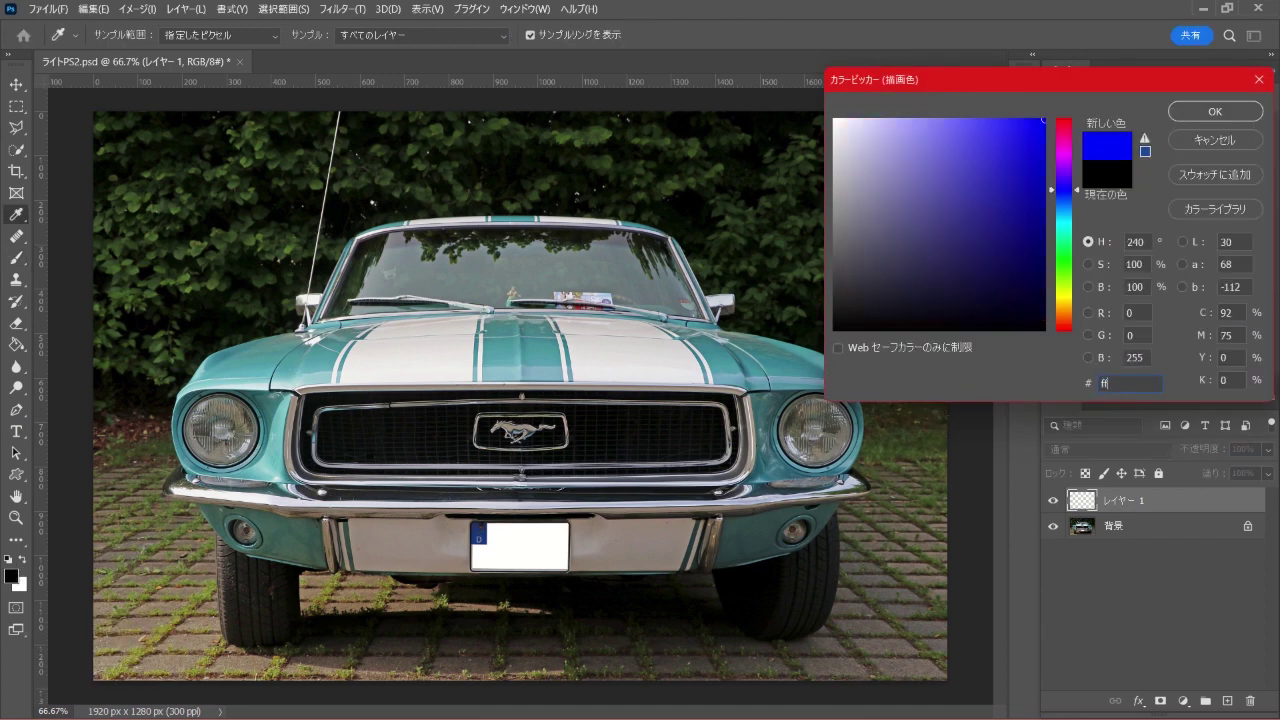
type("c682")
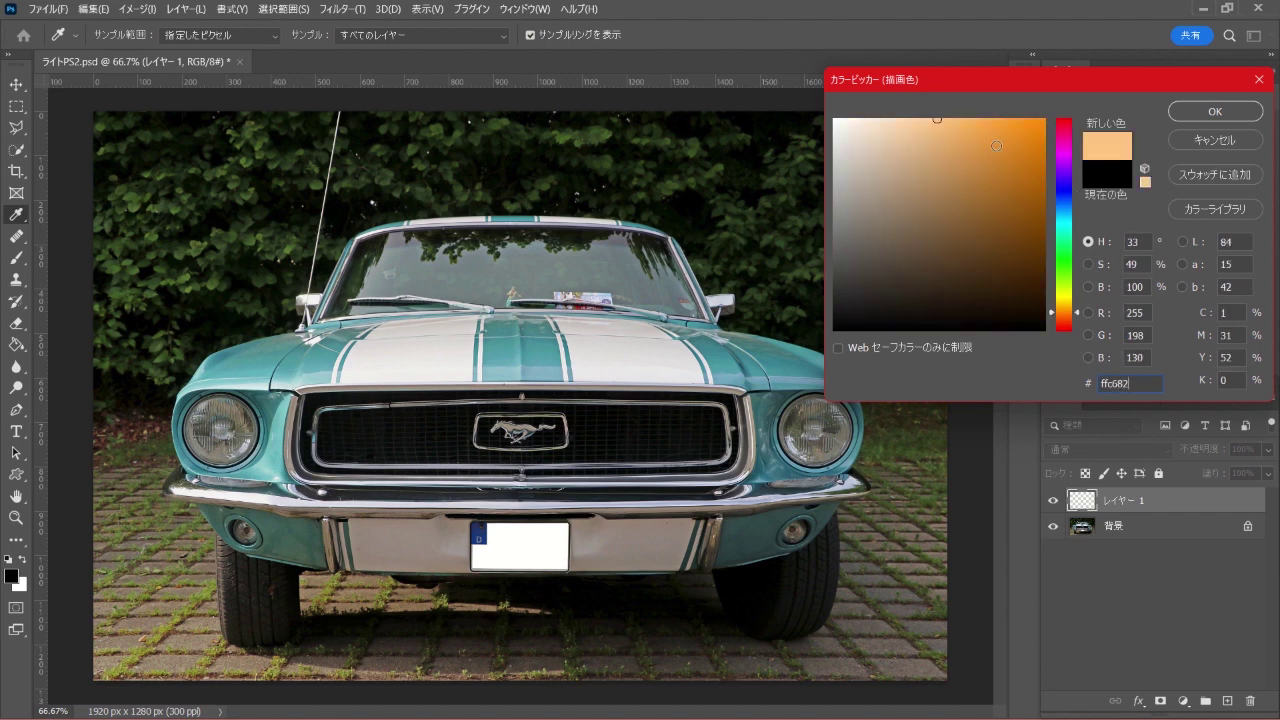
left_click(1206, 111)
key("b")
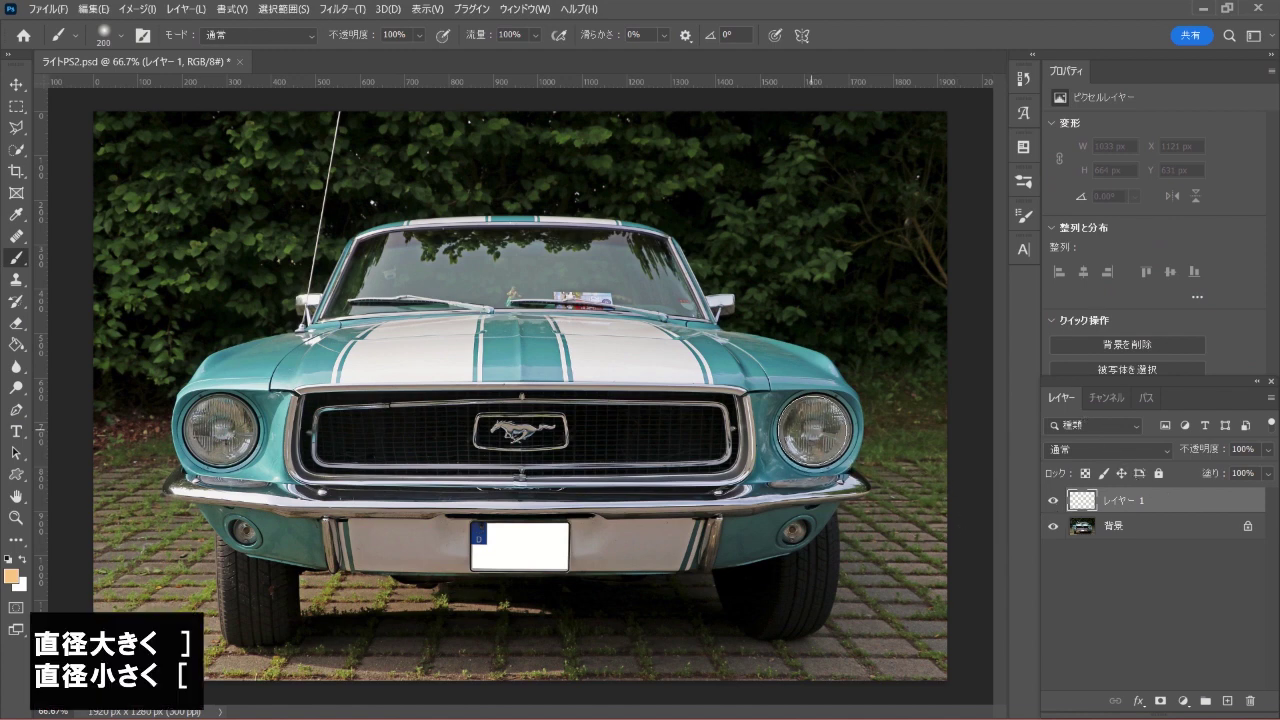
Dab orange on the right headlight with a 250 brush and set 覆い焼き (リニア) - 加算 blending
key("bracketright")
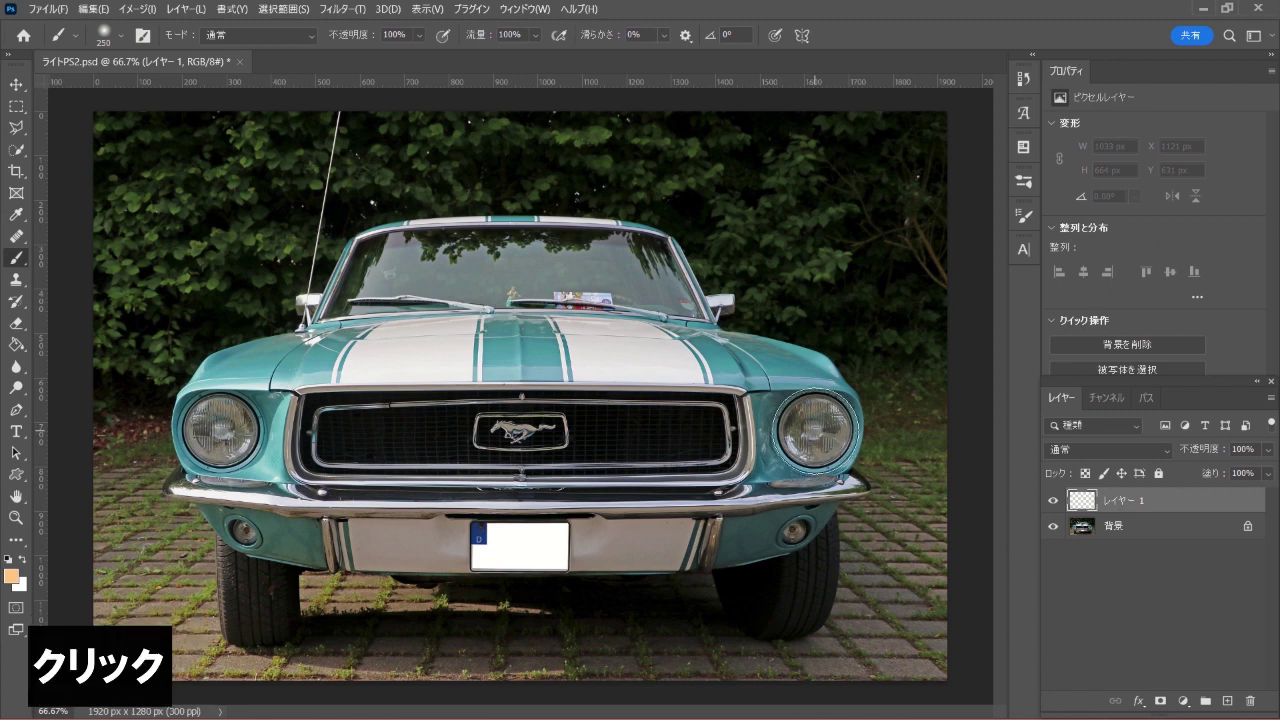
left_click(817, 430)
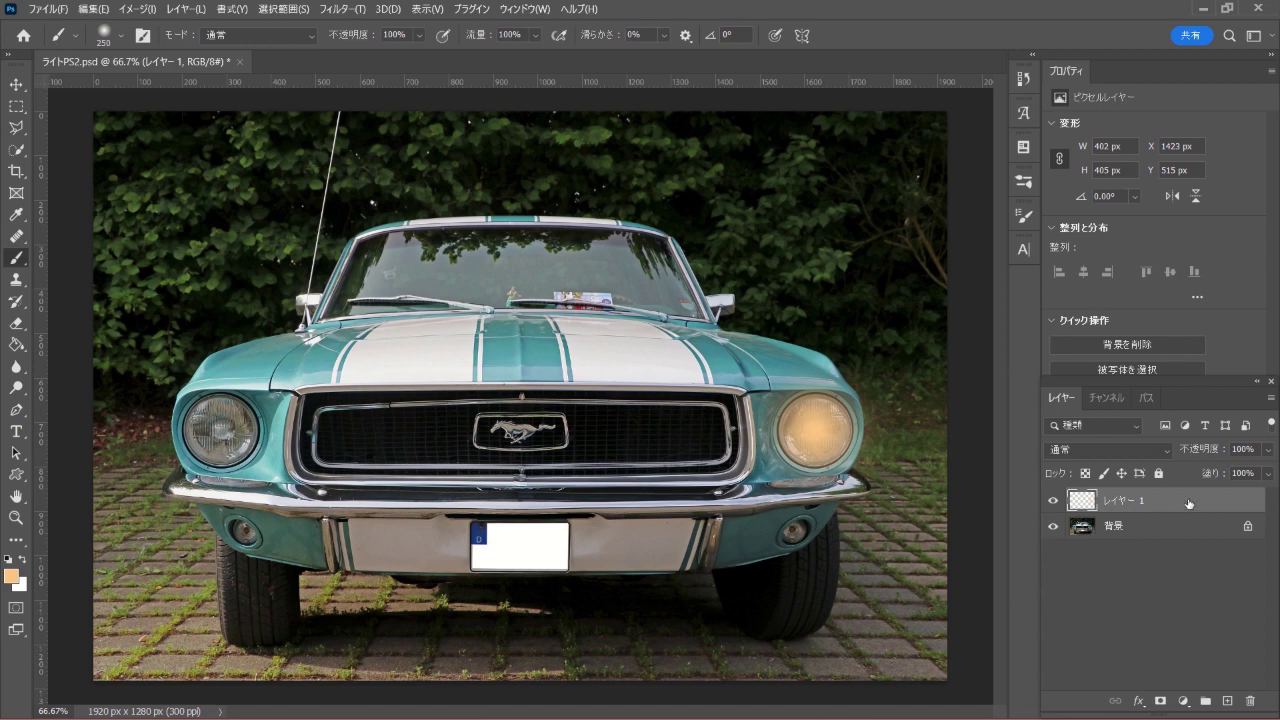
left_click(1144, 451)
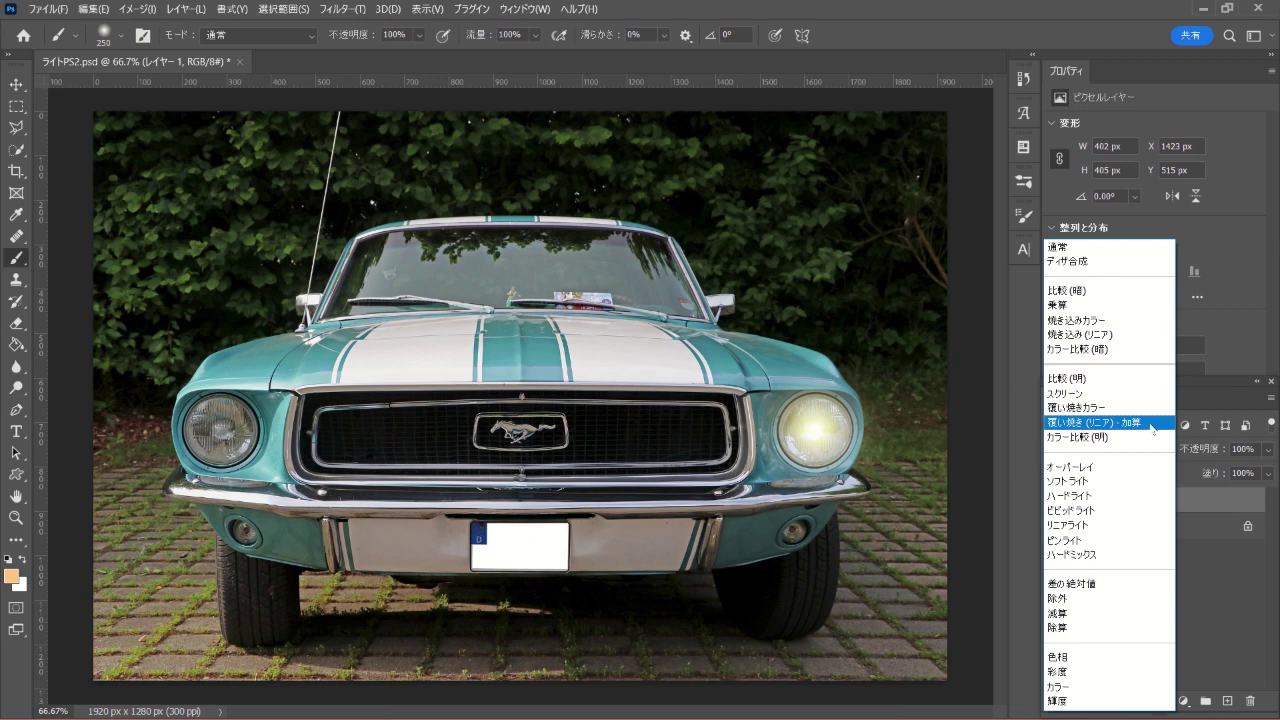
left_click(1153, 424)
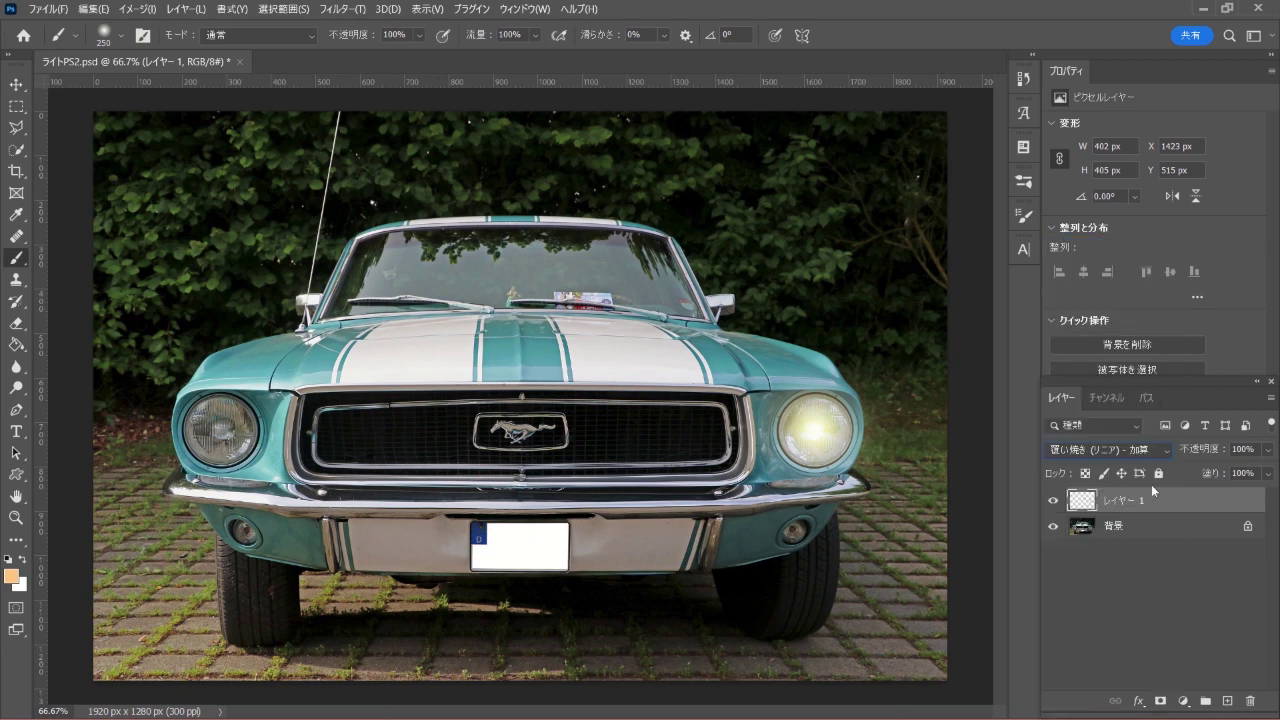
Turn off 透明シェイプレイヤー in レイヤー 1's blending options and toggle its visibility to compare
double_click(1223, 502)
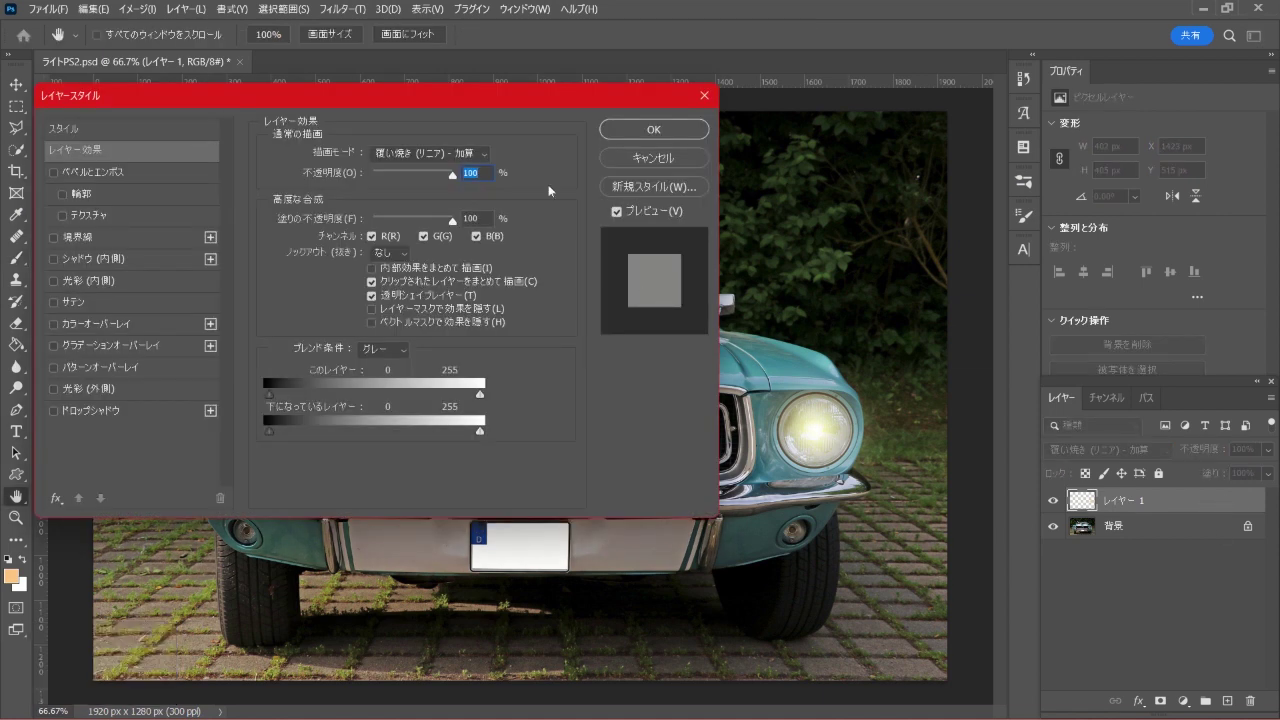
left_click_drag(547, 99, 528, 99)
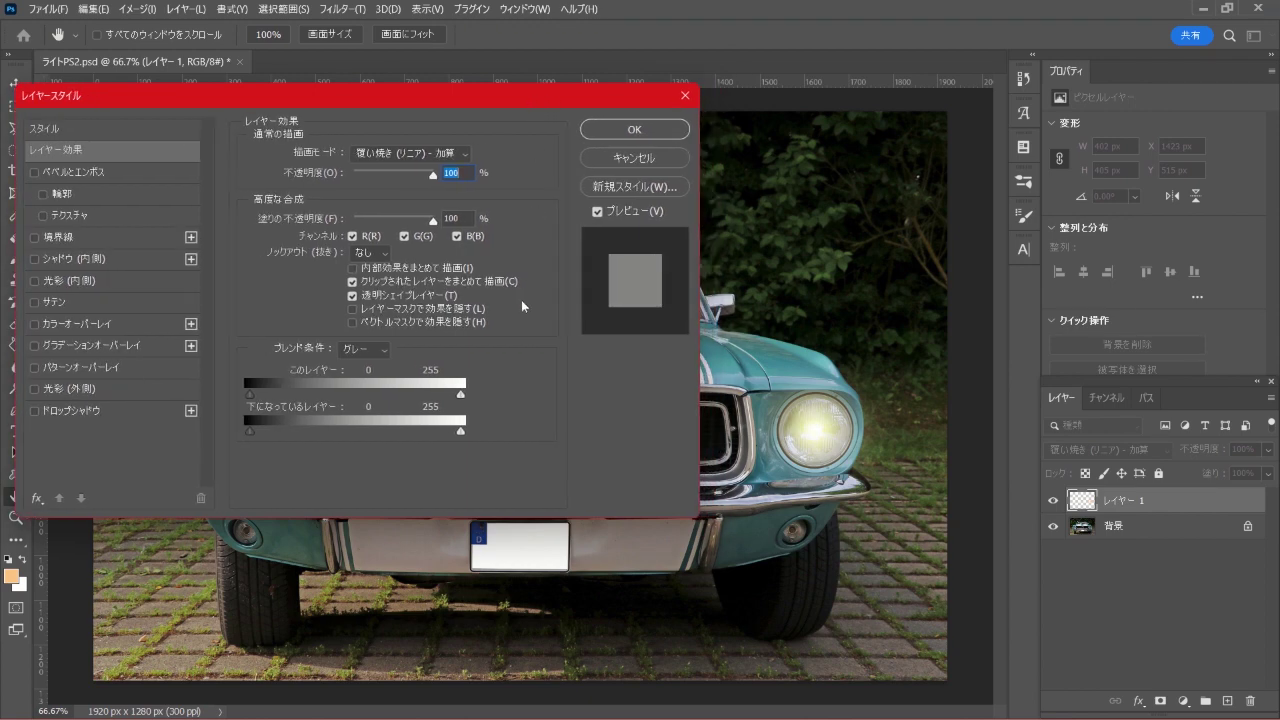
left_click(352, 297)
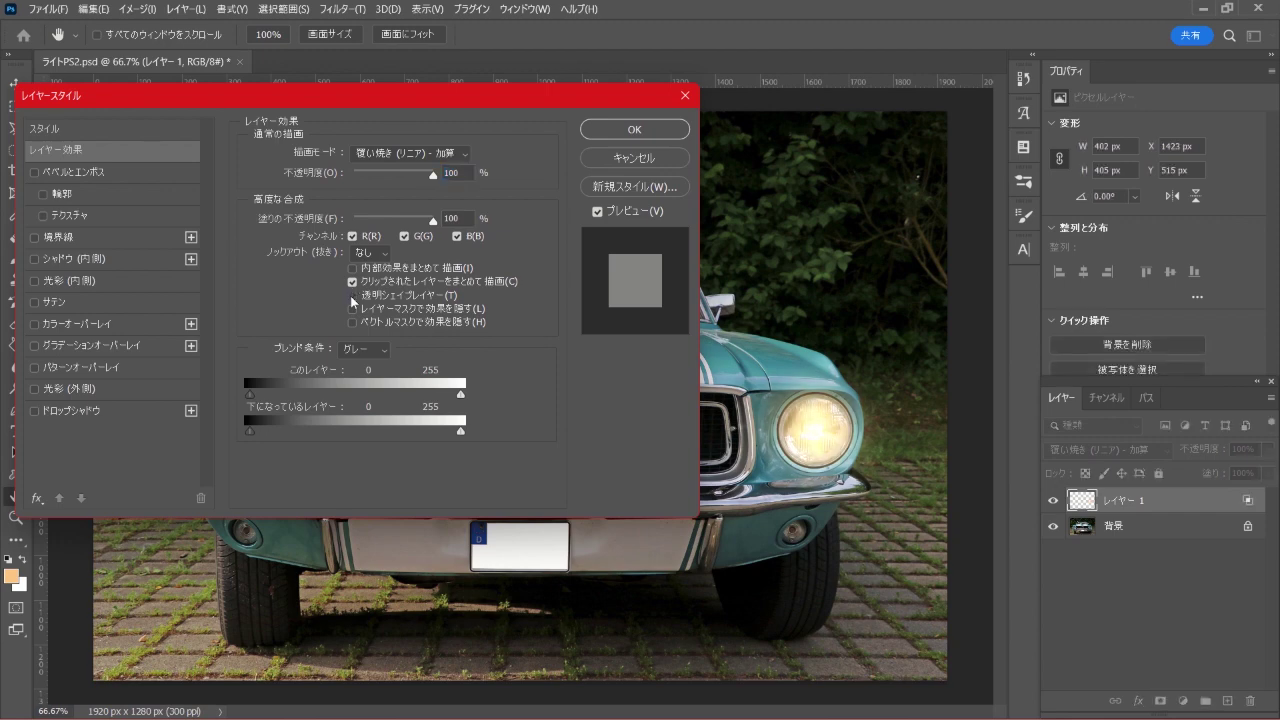
left_click(638, 130)
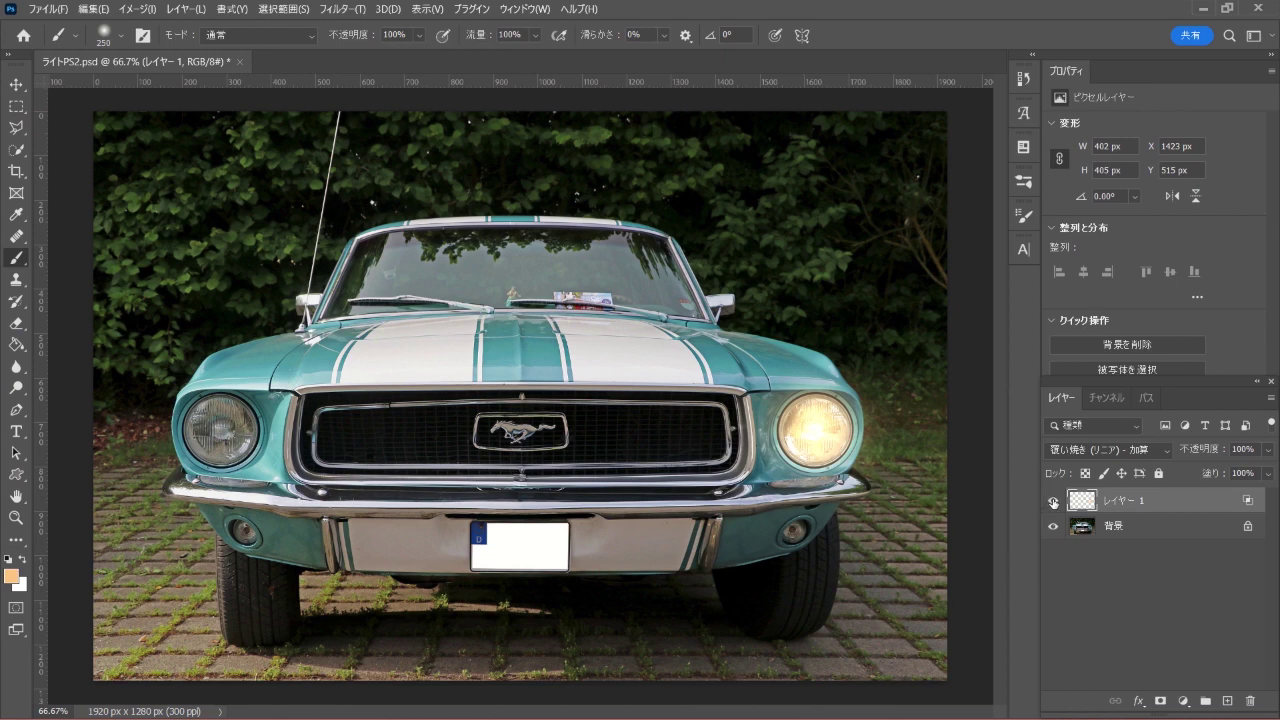
left_click(1053, 501)
left_click(1053, 501)
Add レイヤー 2 with 覆い焼き (リニア) - 加算 blending and 透明シェイプレイヤー turned off
left_click(1227, 700)
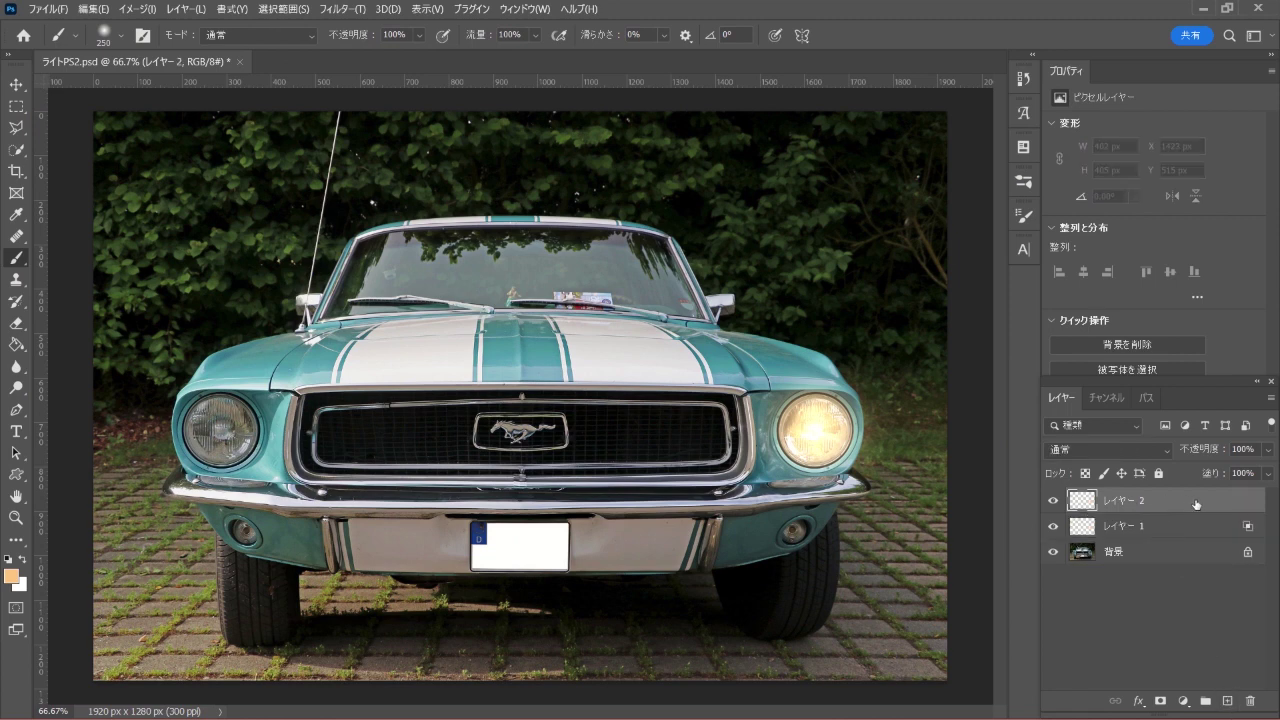
left_click(1124, 452)
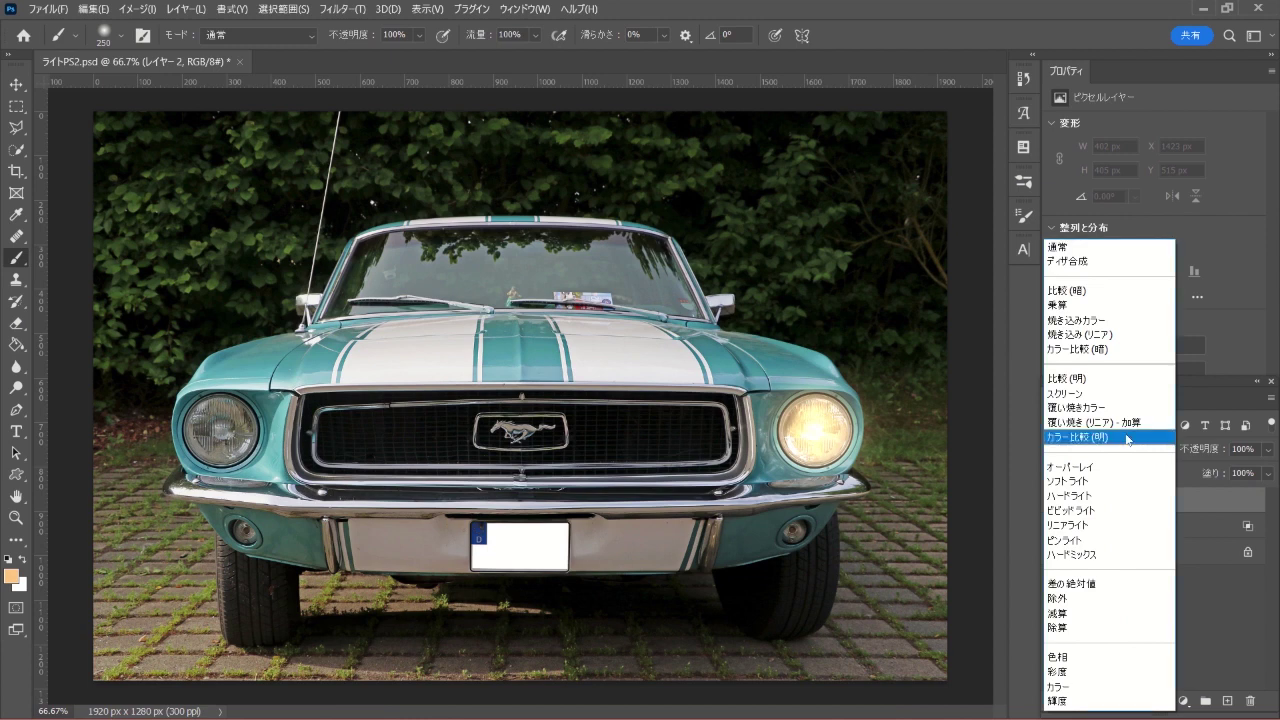
left_click(1147, 424)
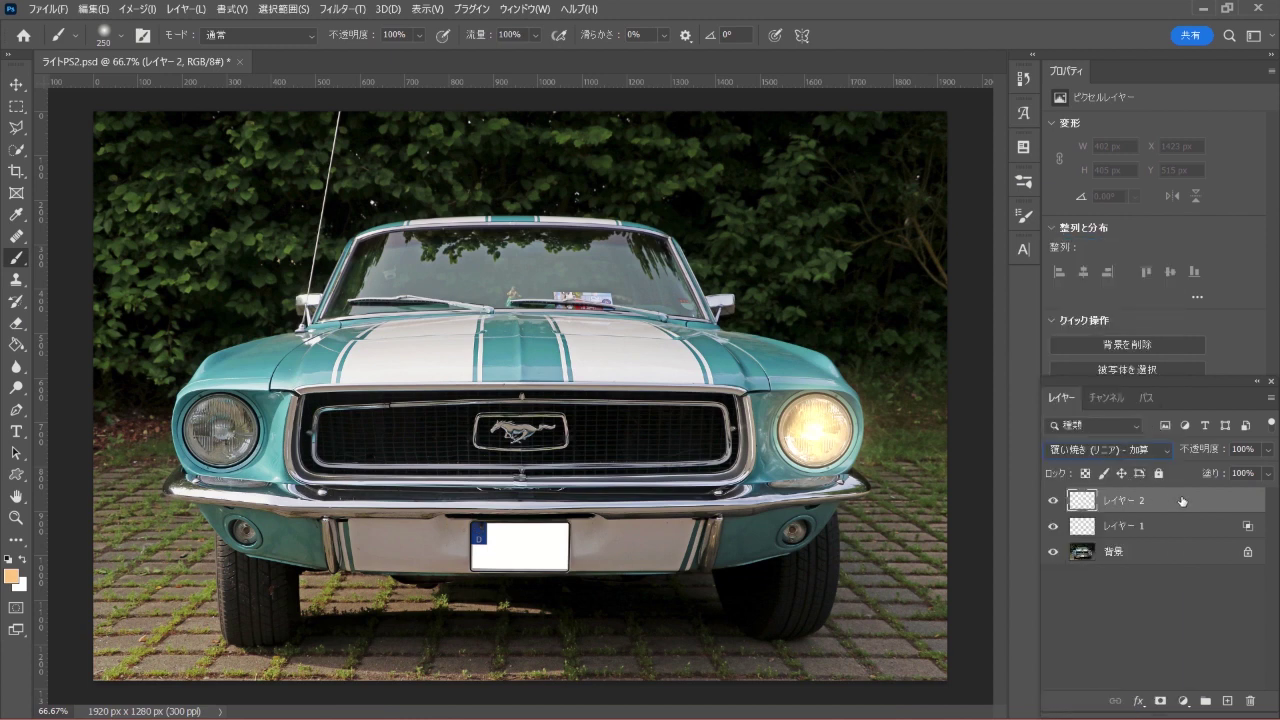
double_click(1243, 503)
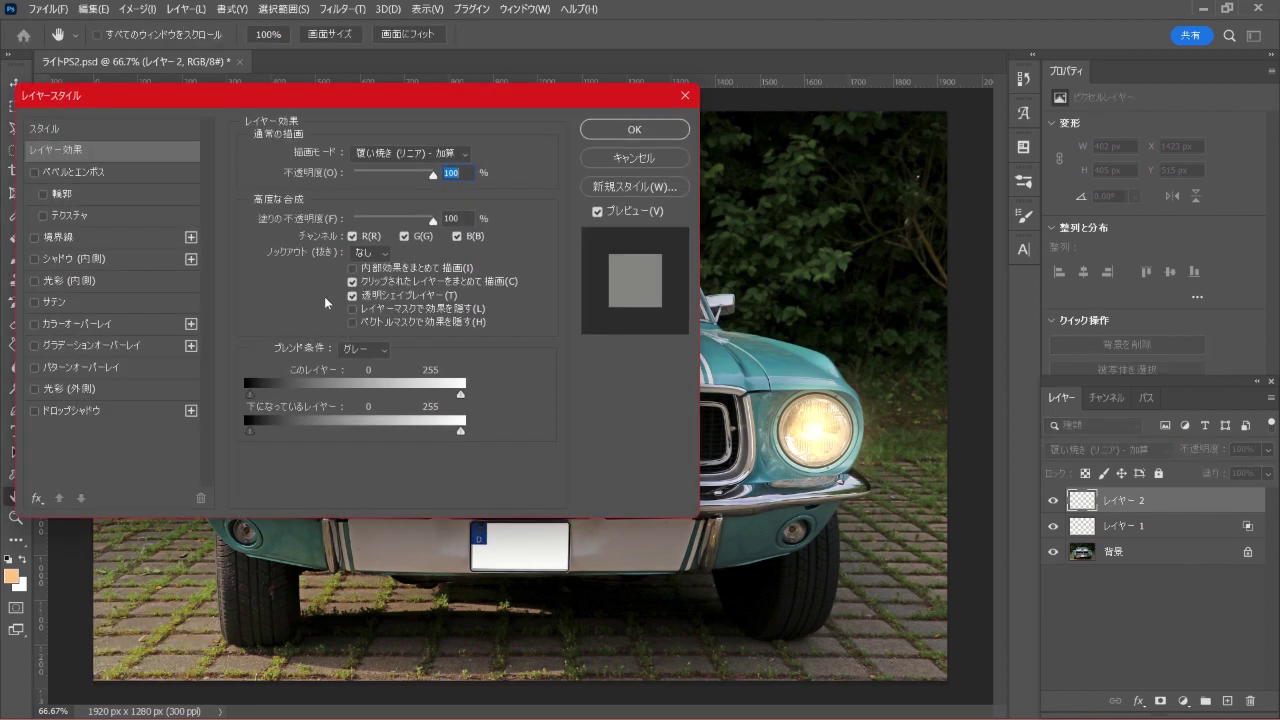
left_click(352, 295)
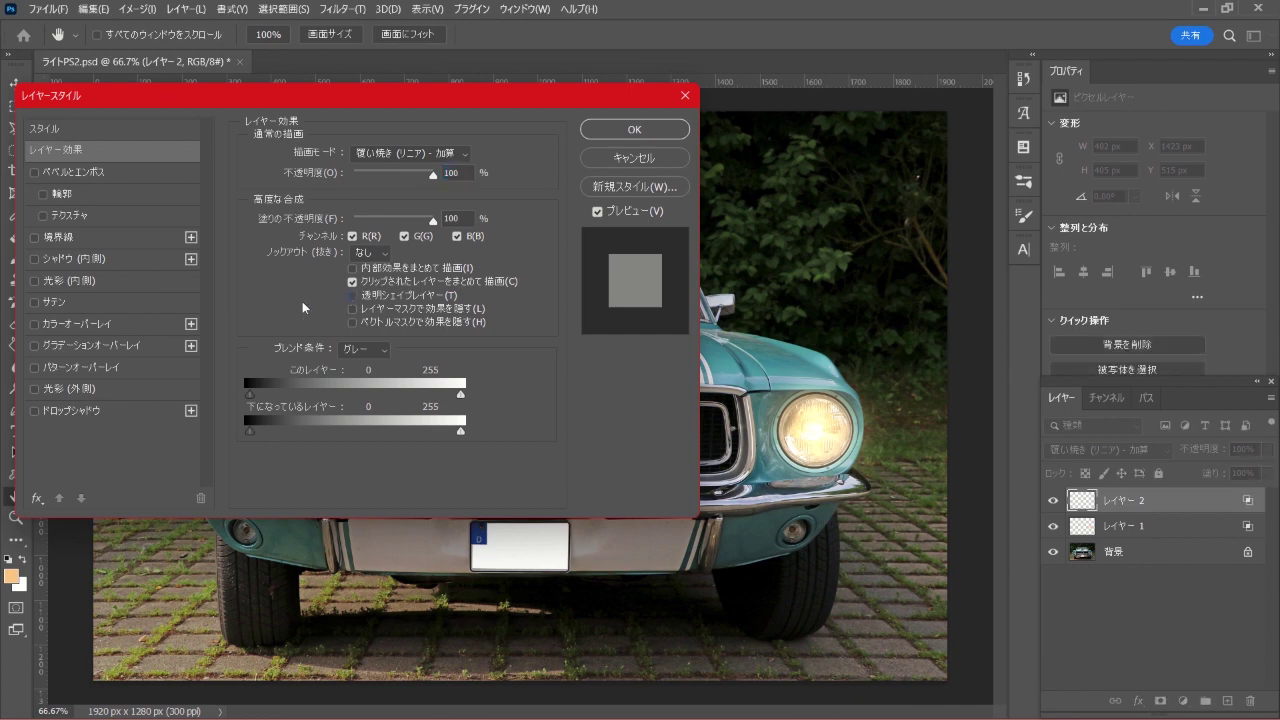
left_click(634, 130)
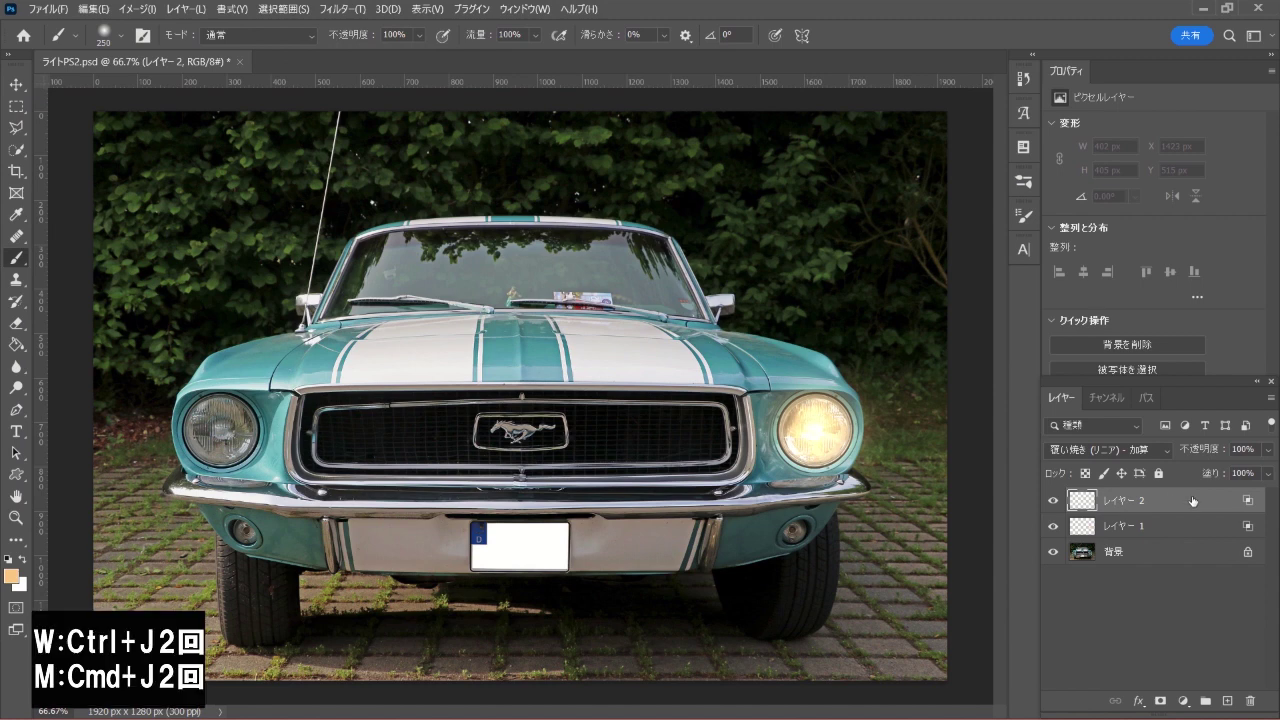
Duplicate レイヤー 2 twice, hide both copies, and select the original レイヤー 2
key("ctrl+j")
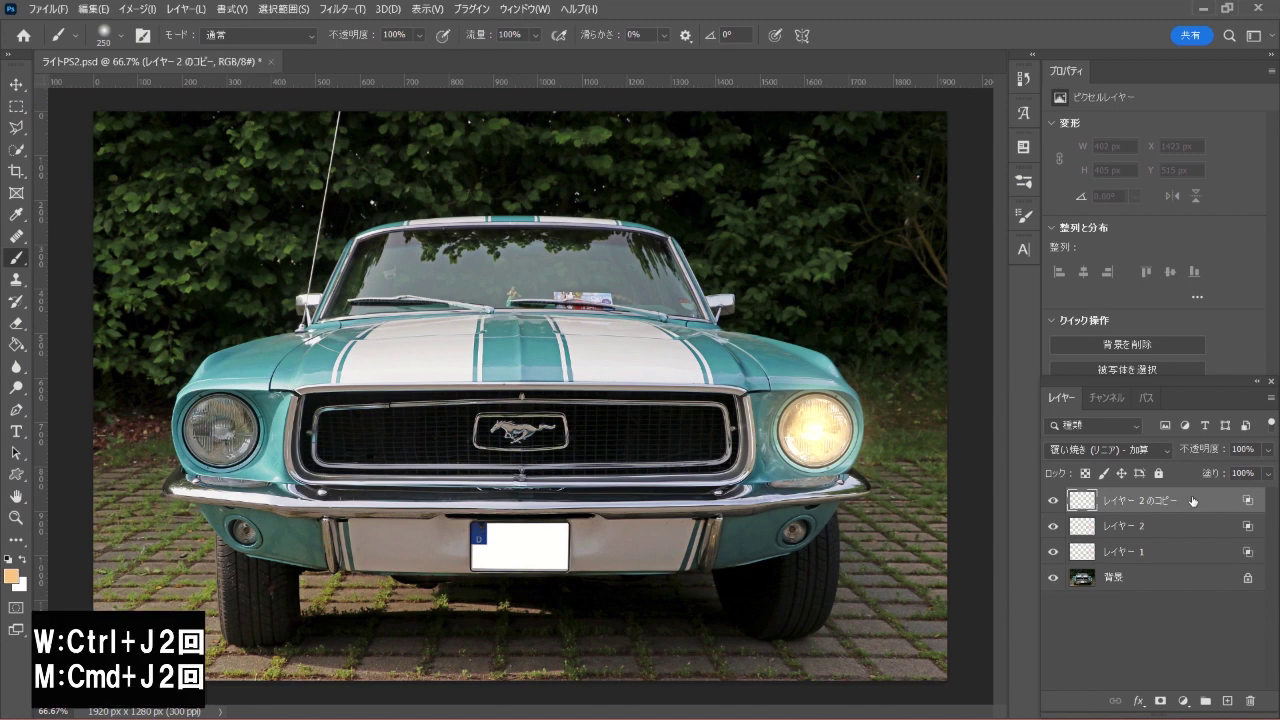
key("ctrl+j")
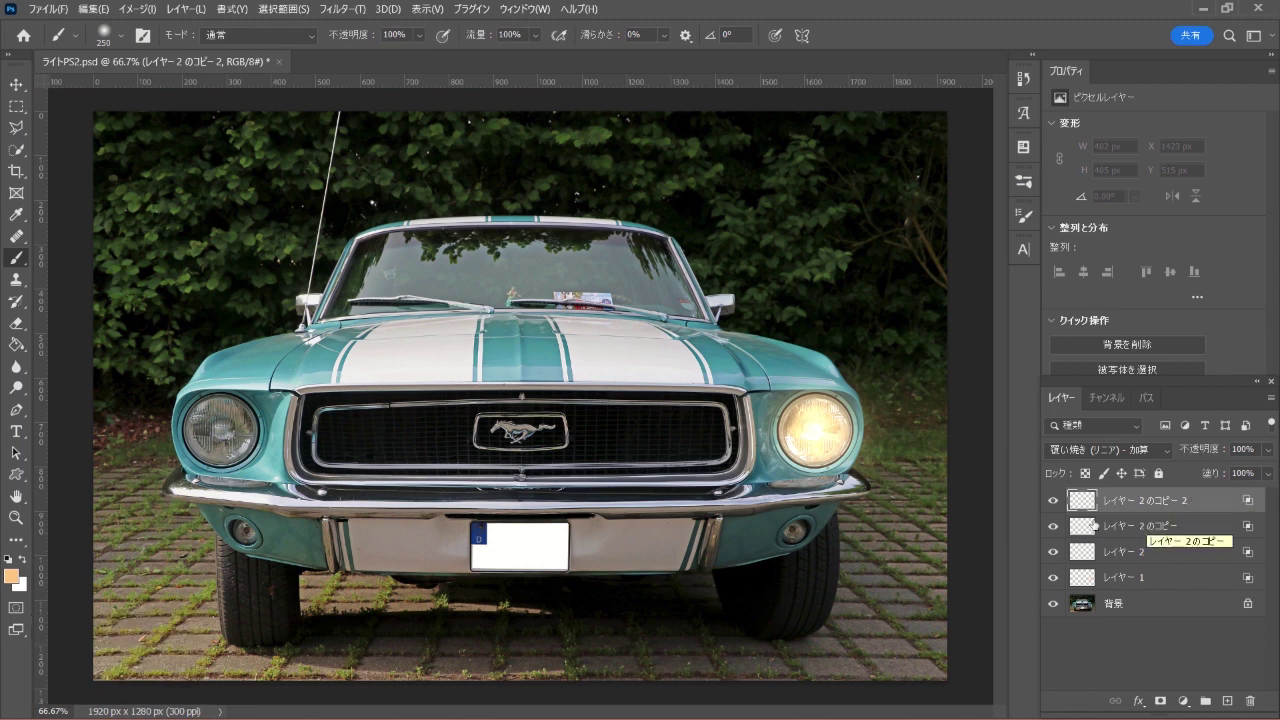
left_click(1052, 500)
left_click(1054, 528)
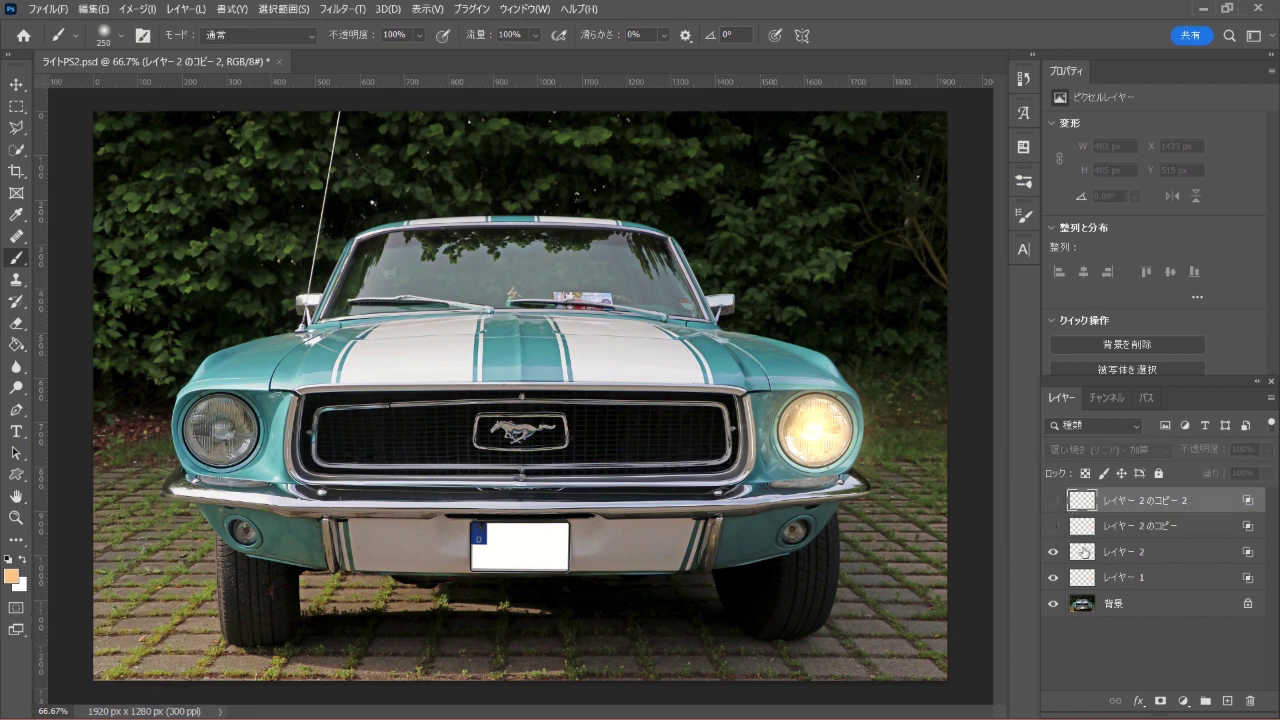
left_click(1145, 554)
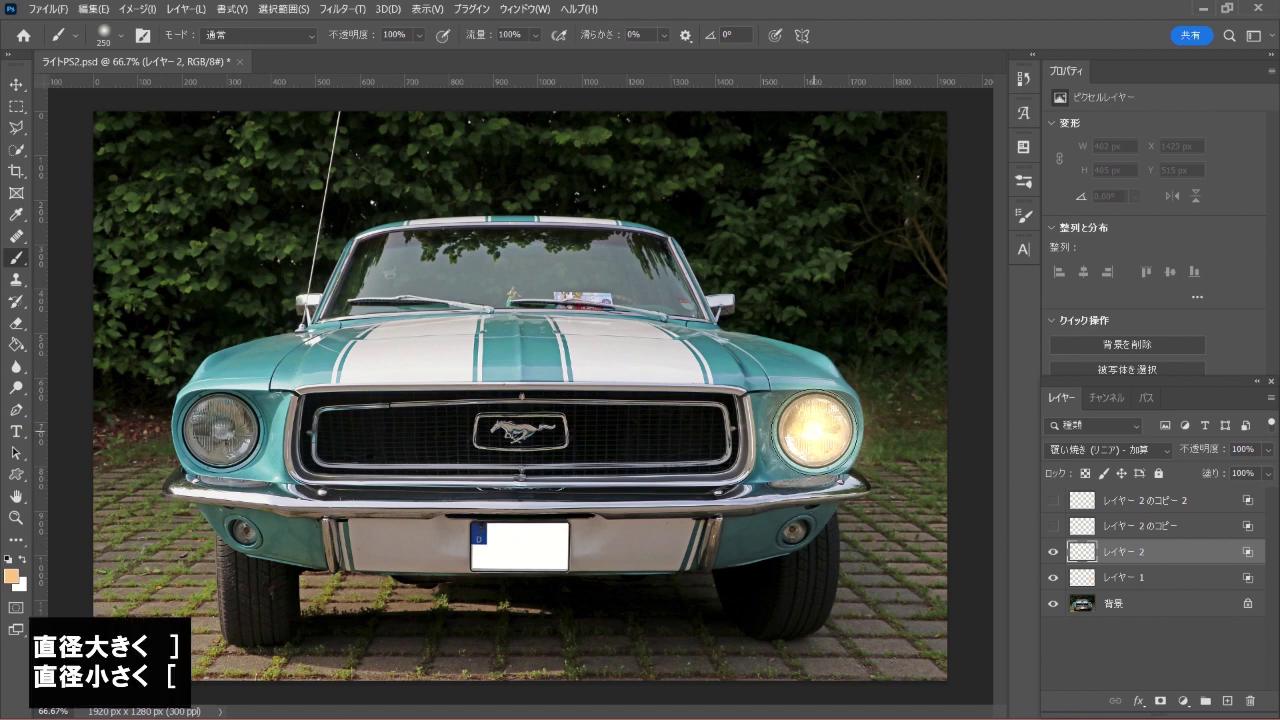
Paint a white headlight glow at 60% opacity, then show and select the middle copy
key("bracketright")
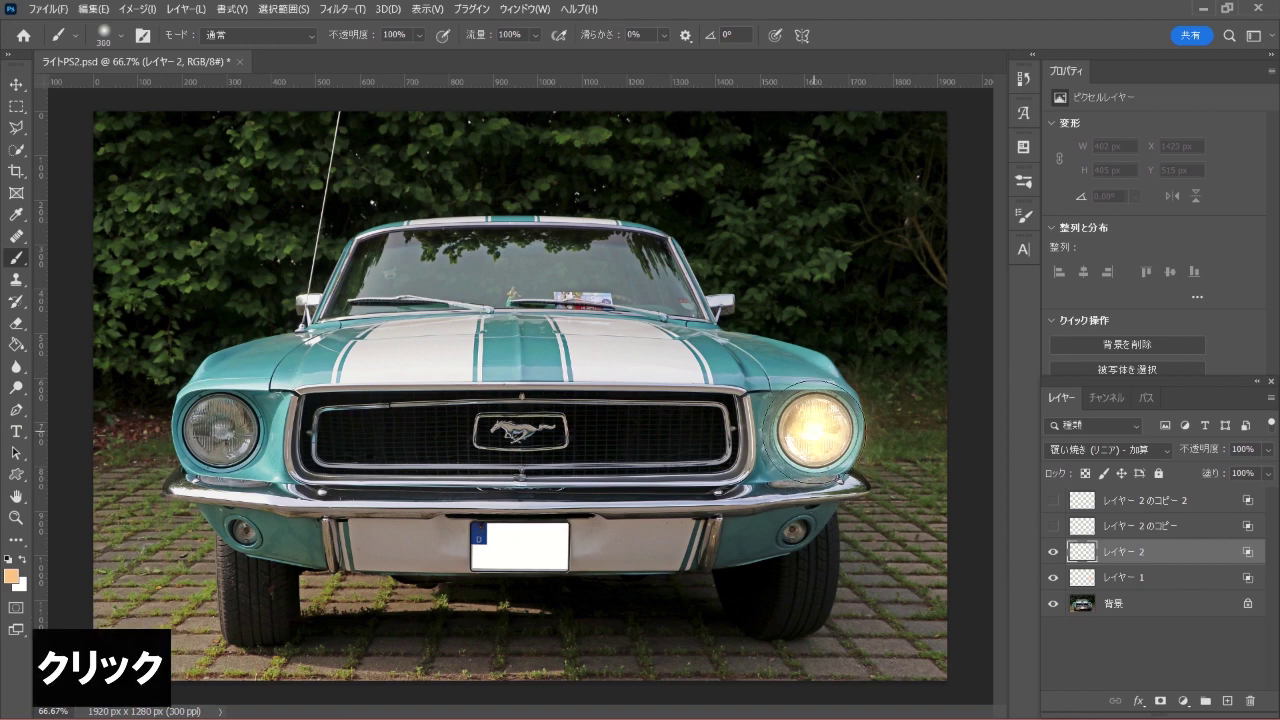
left_click(815, 430)
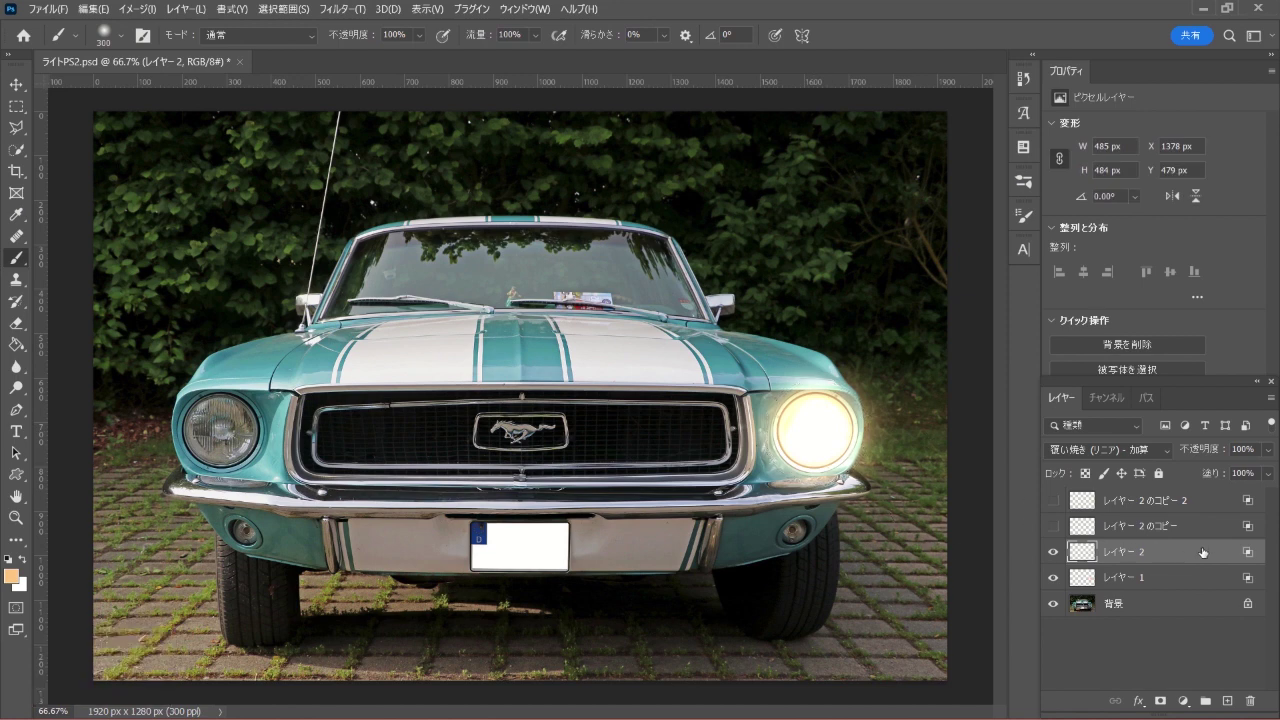
left_click(1269, 451)
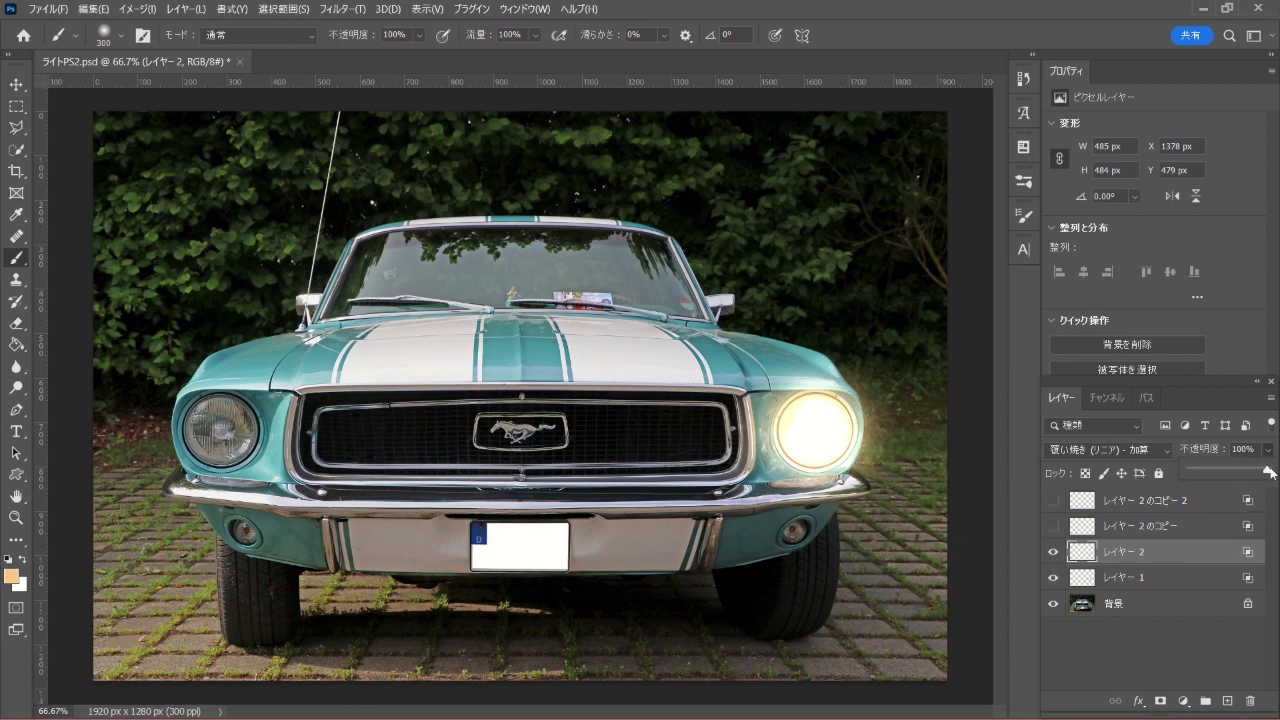
left_click_drag(1268, 472, 1238, 472)
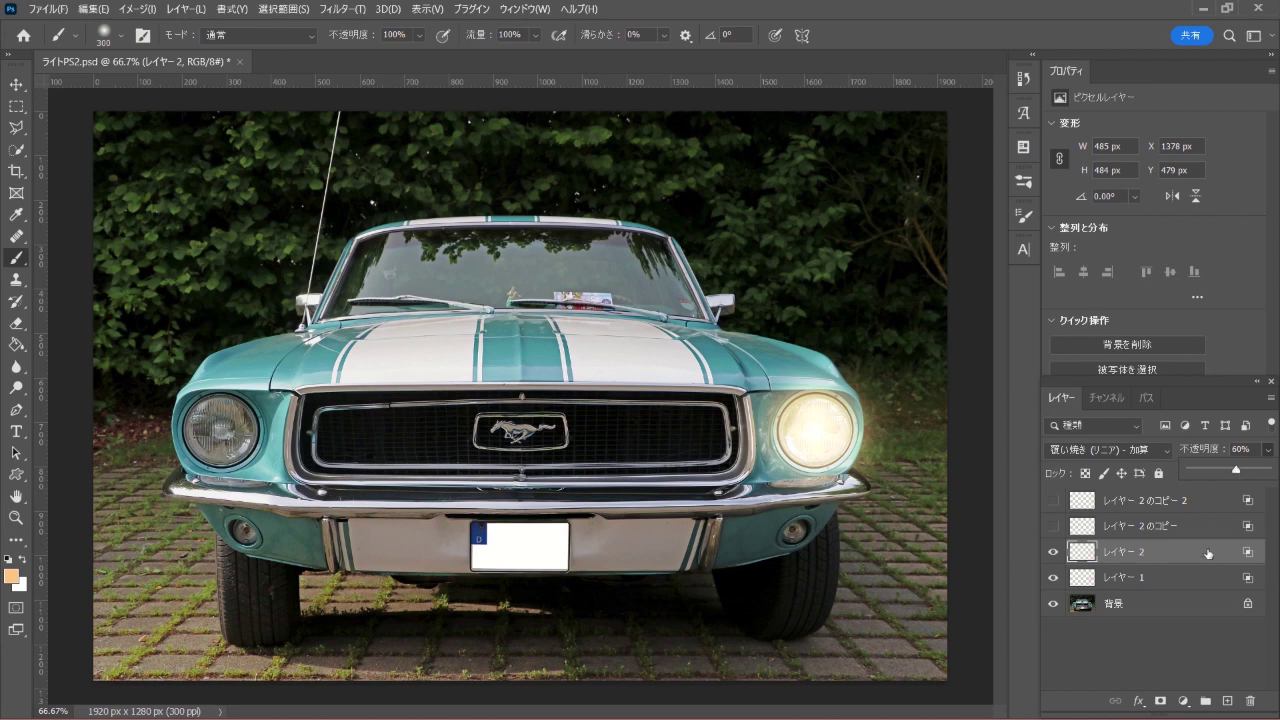
left_click(1052, 526)
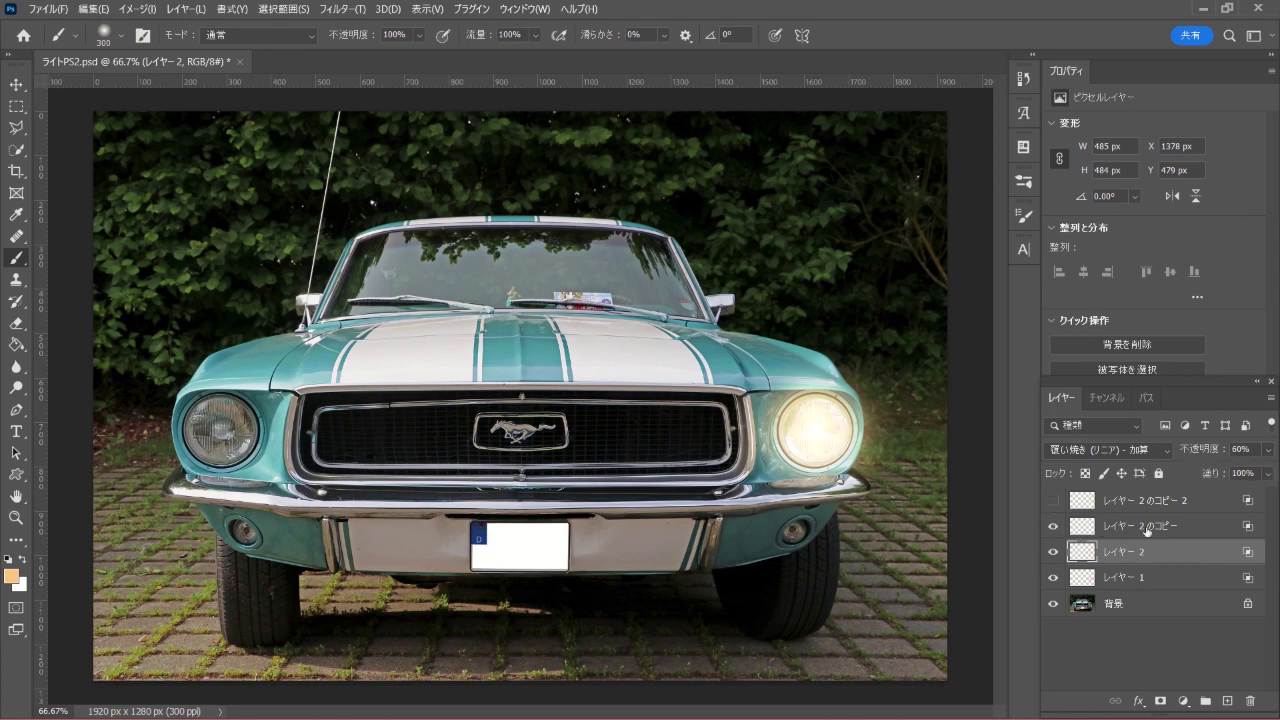
left_click(1153, 527)
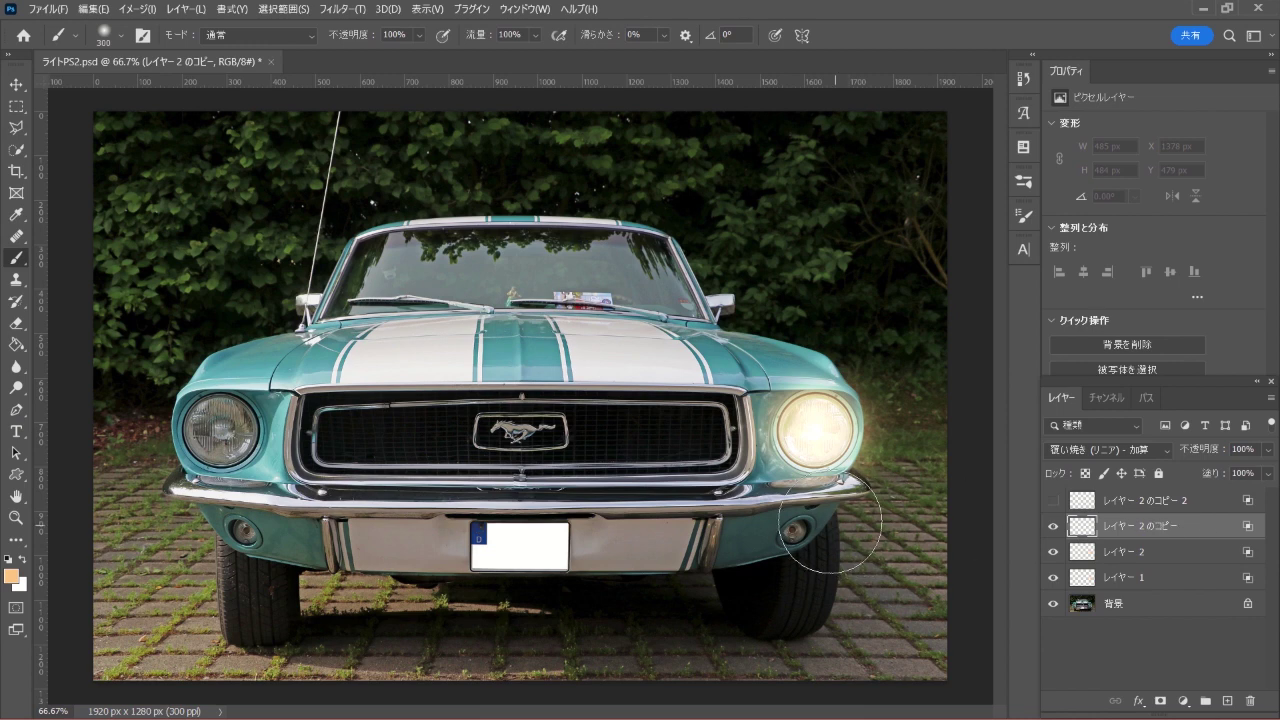
With a smaller brush, paint a glow streak along the bumper under the right headlight
key("bracketleft")
key("bracketleft")
key("bracketleft")
key("bracketleft")
key("bracketleft")
key("bracketleft")
mouse_move(826, 514)
left_mouse_down()
mouse_move(786, 494)
mouse_move(856, 487)
left_mouse_up()
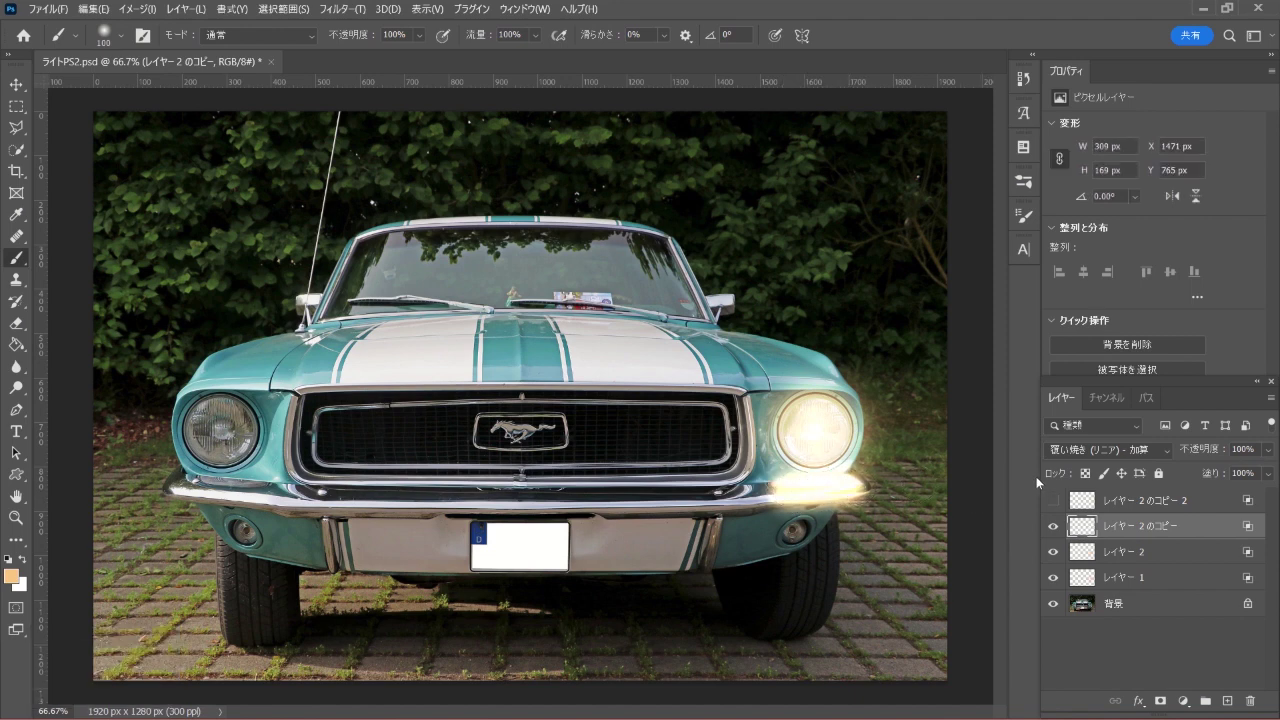
Split レイヤー 2 のコピー's Underlying Layer black slider to 52/148 in Layer Style
double_click(1211, 526)
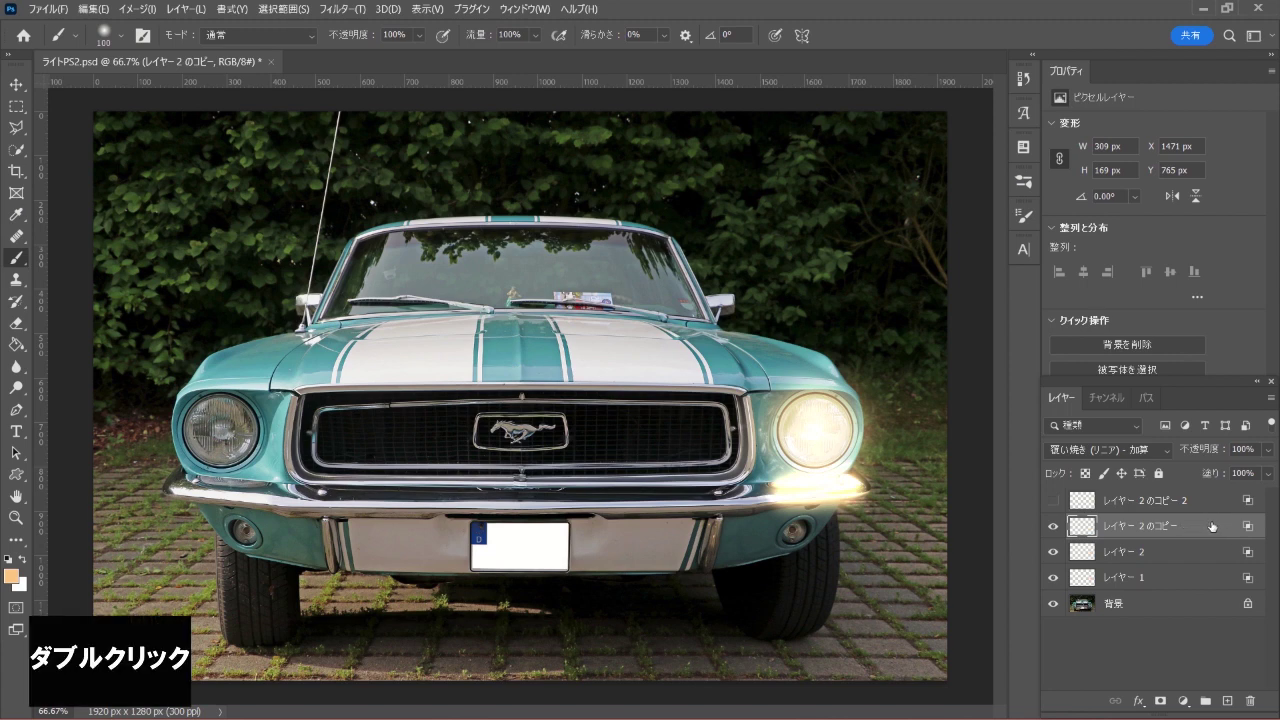
double_click(1211, 526)
left_click_drag(538, 98, 530, 98)
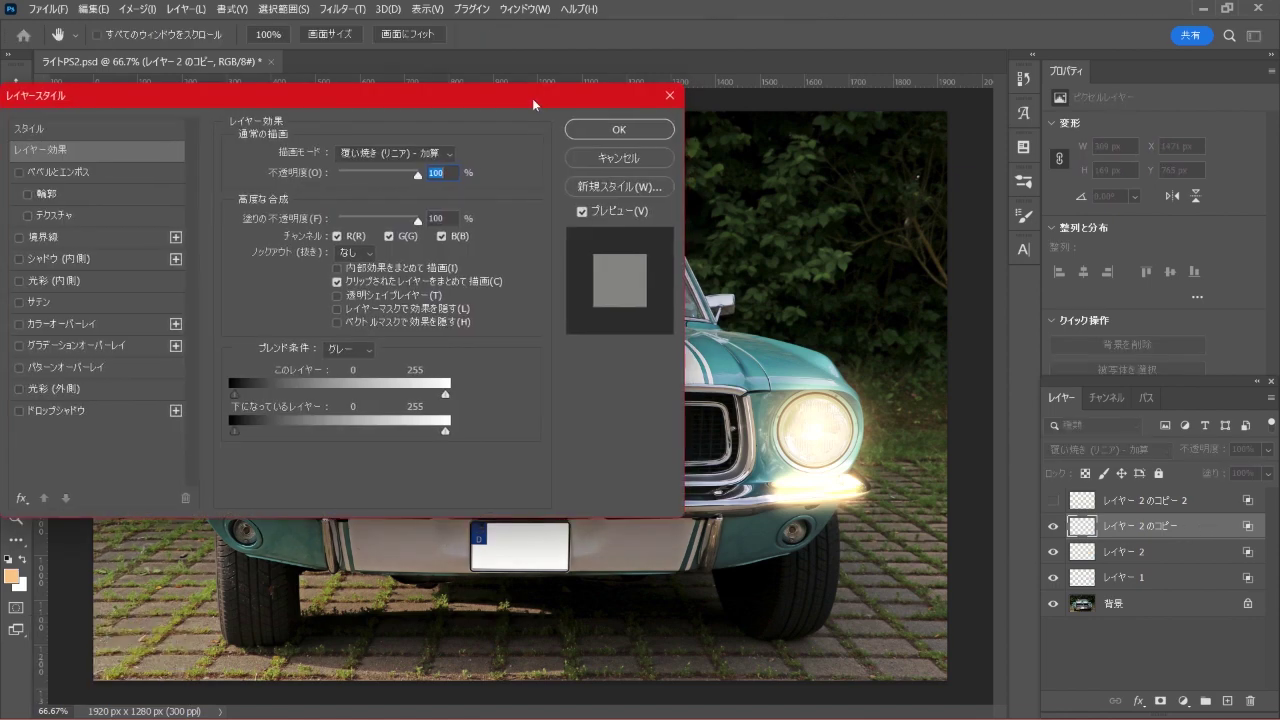
mouse_move(233, 432)
left_mouse_down()
mouse_move(246, 418)
mouse_move(233, 432)
mouse_move(355, 434)
left_mouse_up()
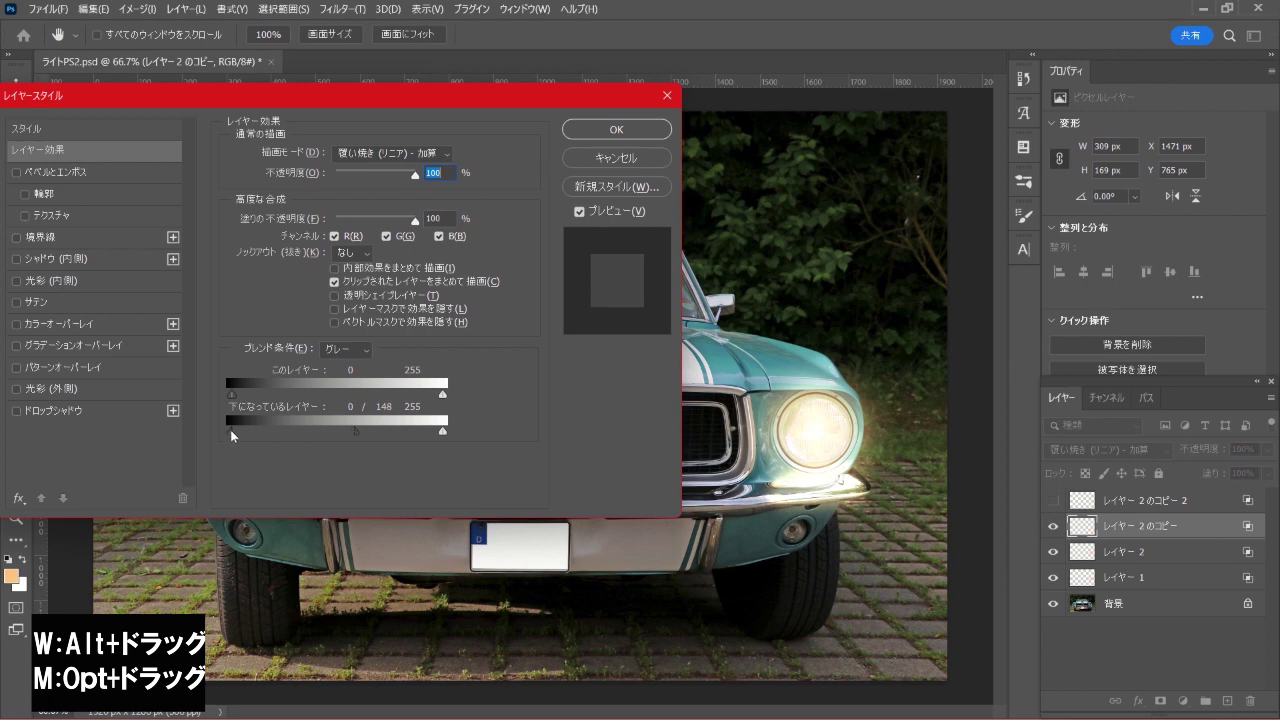
mouse_move(231, 432)
left_mouse_down()
mouse_move(336, 432)
mouse_move(276, 429)
left_mouse_up()
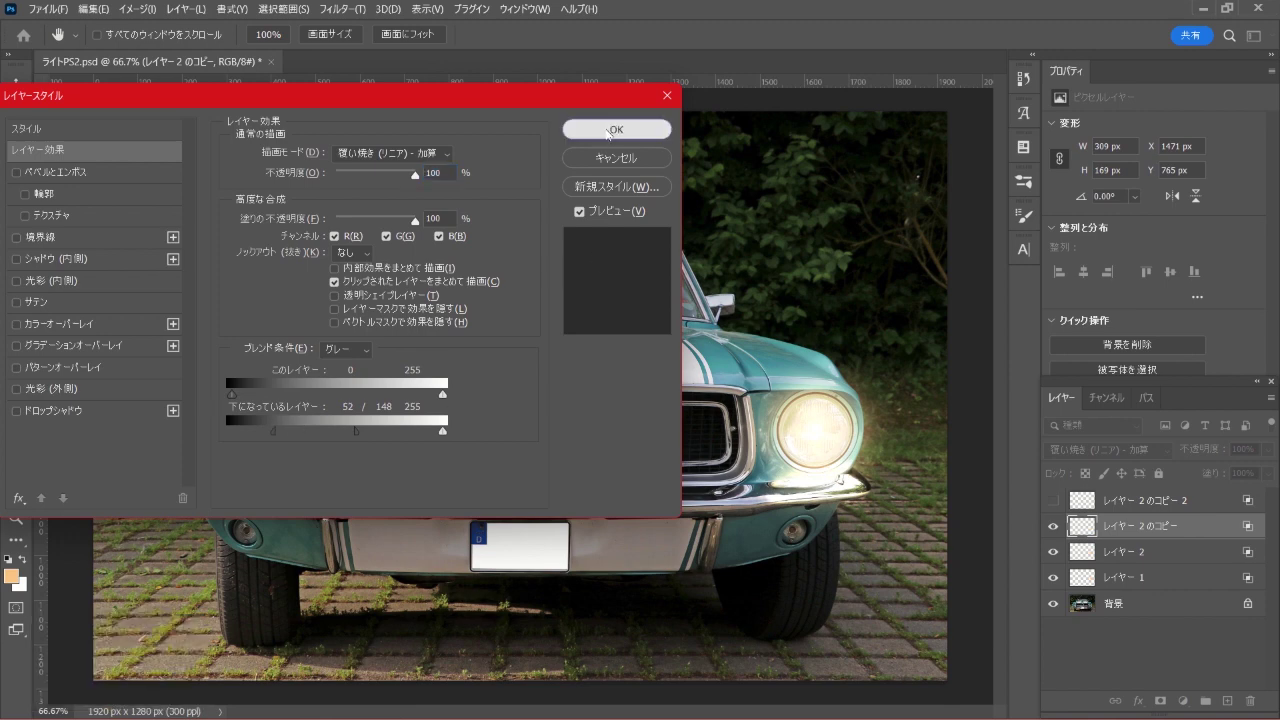
left_click(608, 130)
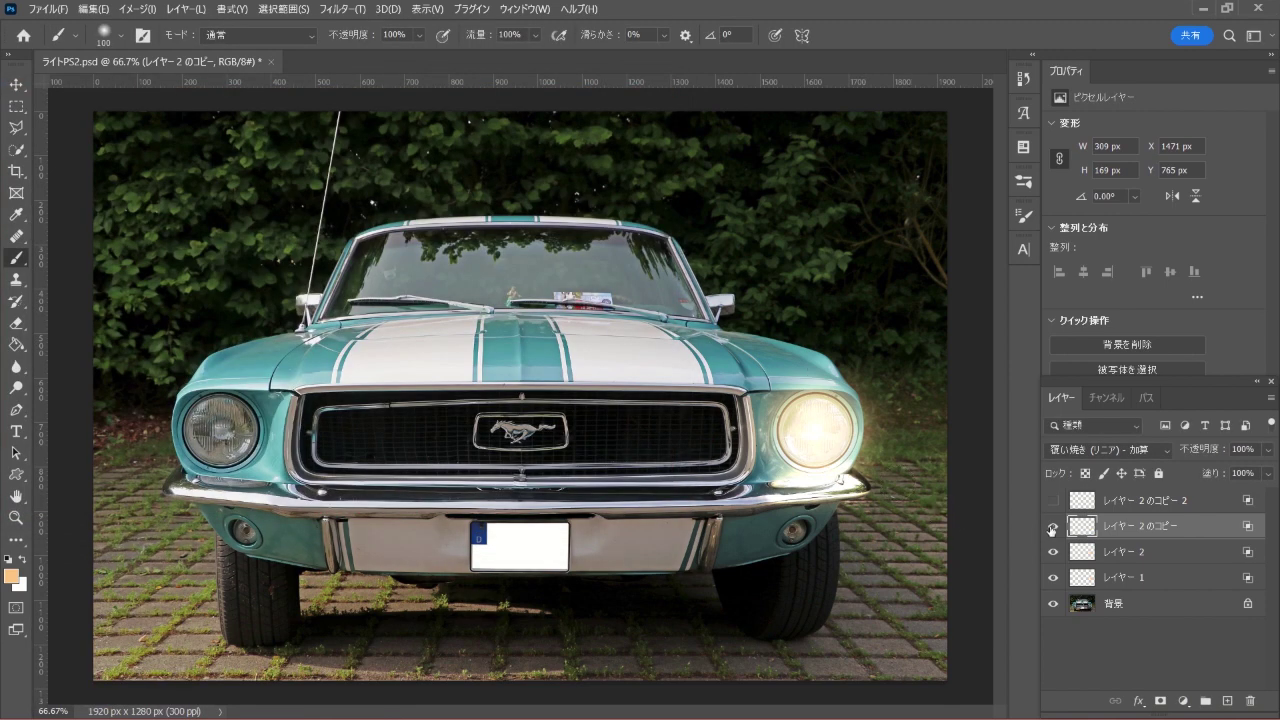
Compare the bumper glow, then paint a 900-size warm glow around the headlight on レイヤー 2 のコピー 2
left_click(1052, 527)
left_click(1052, 527)
left_click(1052, 500)
left_click(1158, 501)
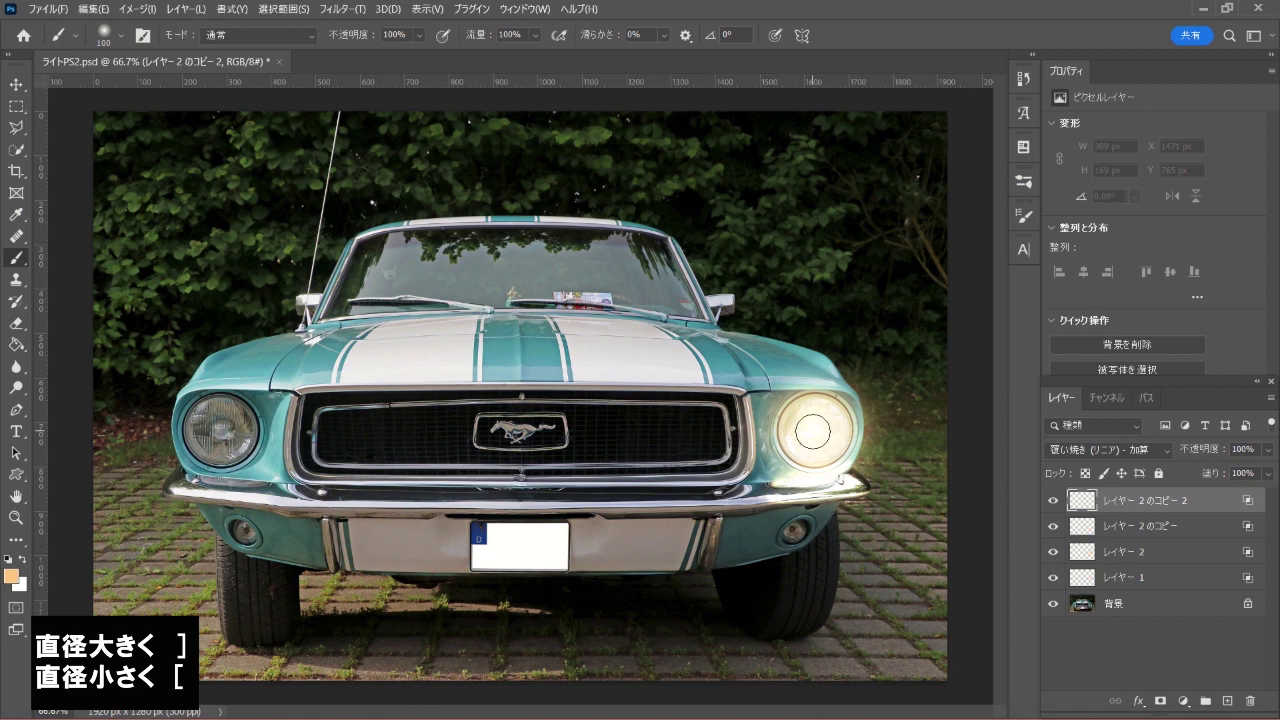
key("bracketright")
key("bracketright")
key("bracketright")
key("bracketright")
key("bracketright")
key("bracketright")
key("bracketright")
key("bracketright")
key("bracketright")
key("bracketright")
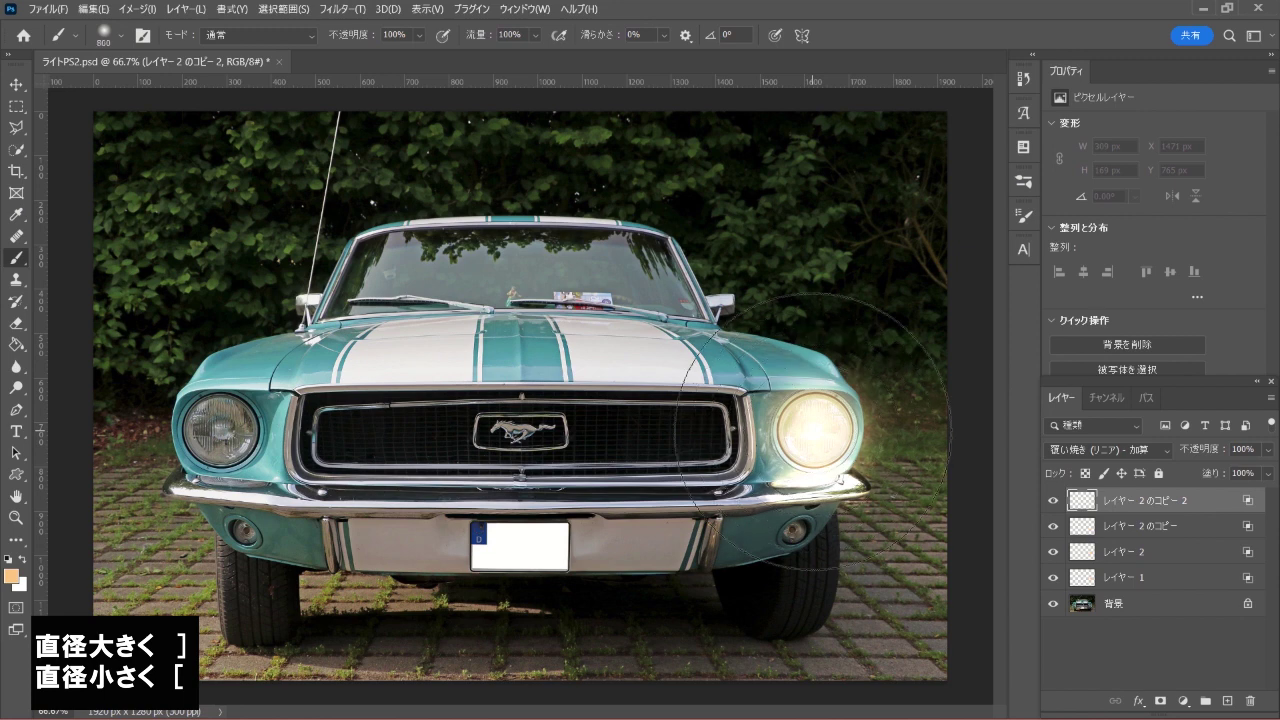
key("bracketright")
key("bracketright")
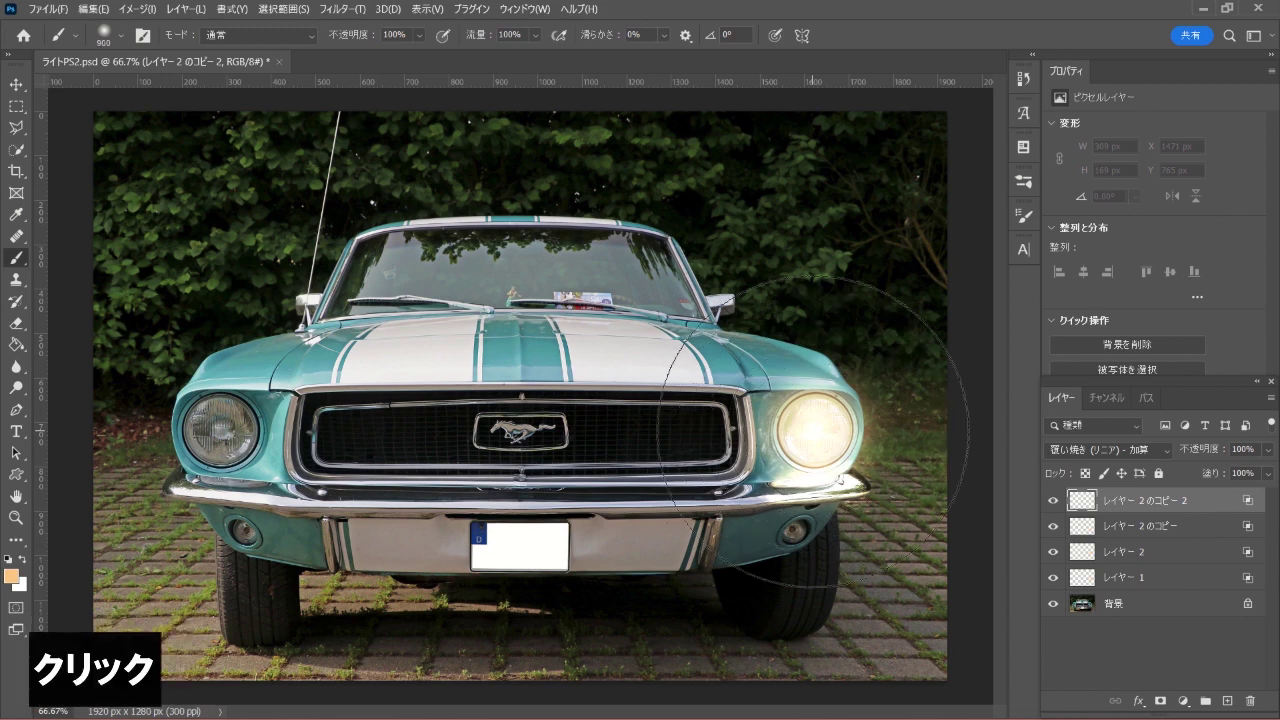
left_click(812, 430)
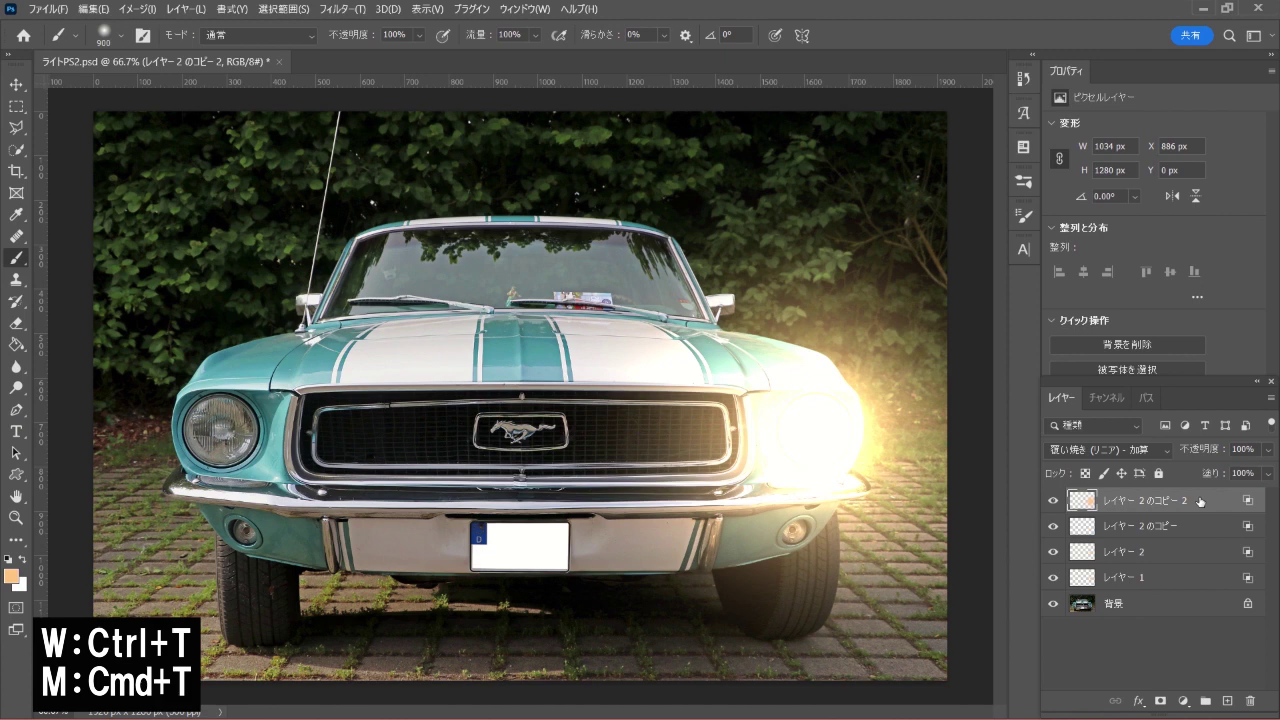
Scale the large warm glow to about 138% from its centre, then hide its layer
key("ctrl+t")
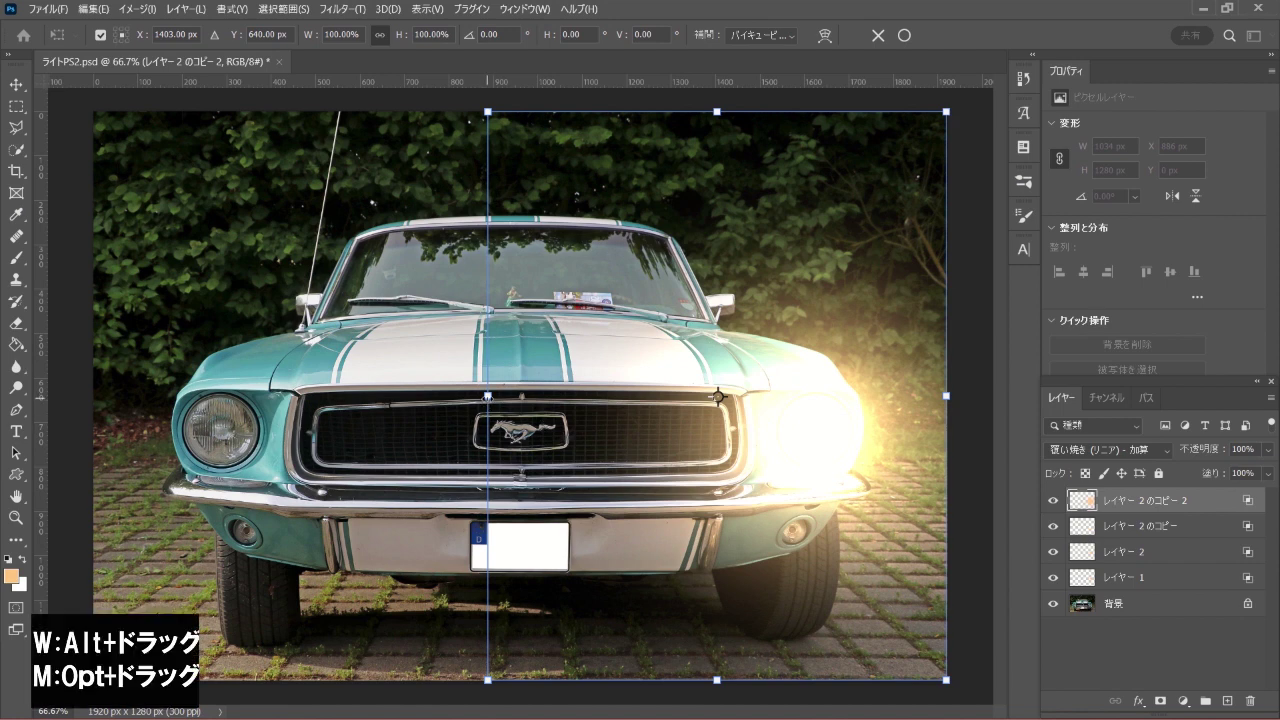
left_click_drag(487, 396, 400, 396)
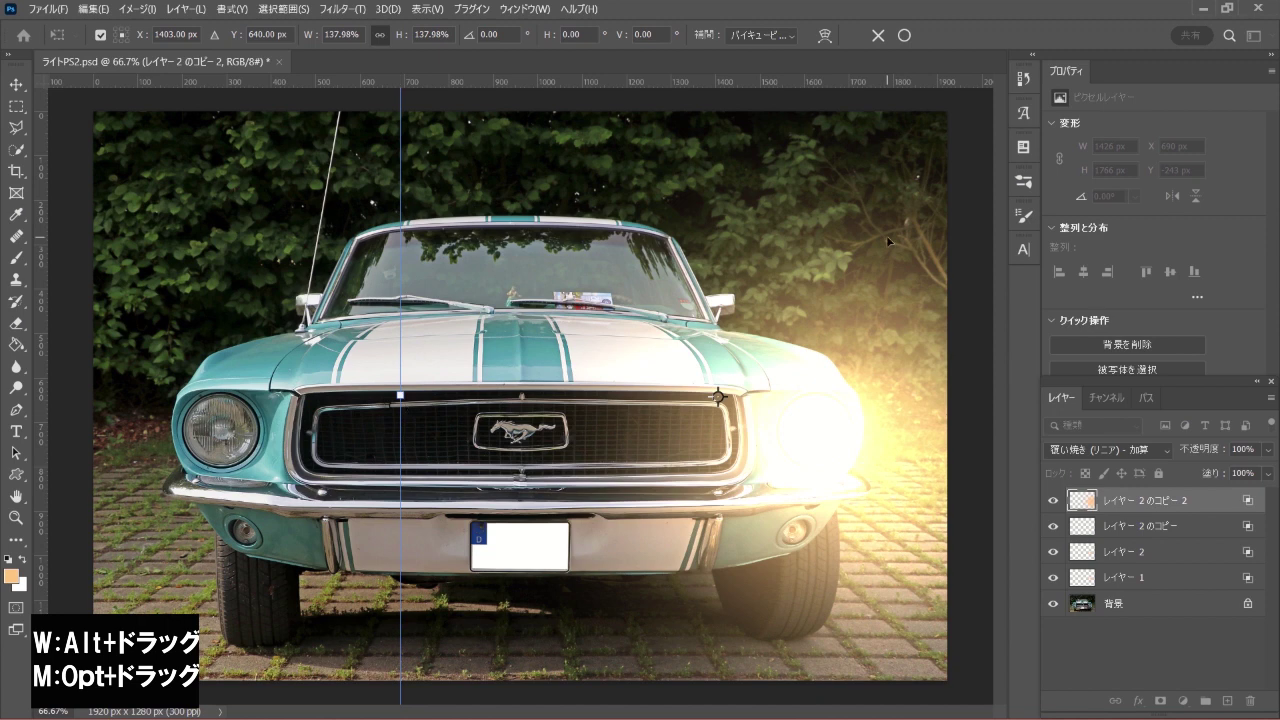
left_click(903, 37)
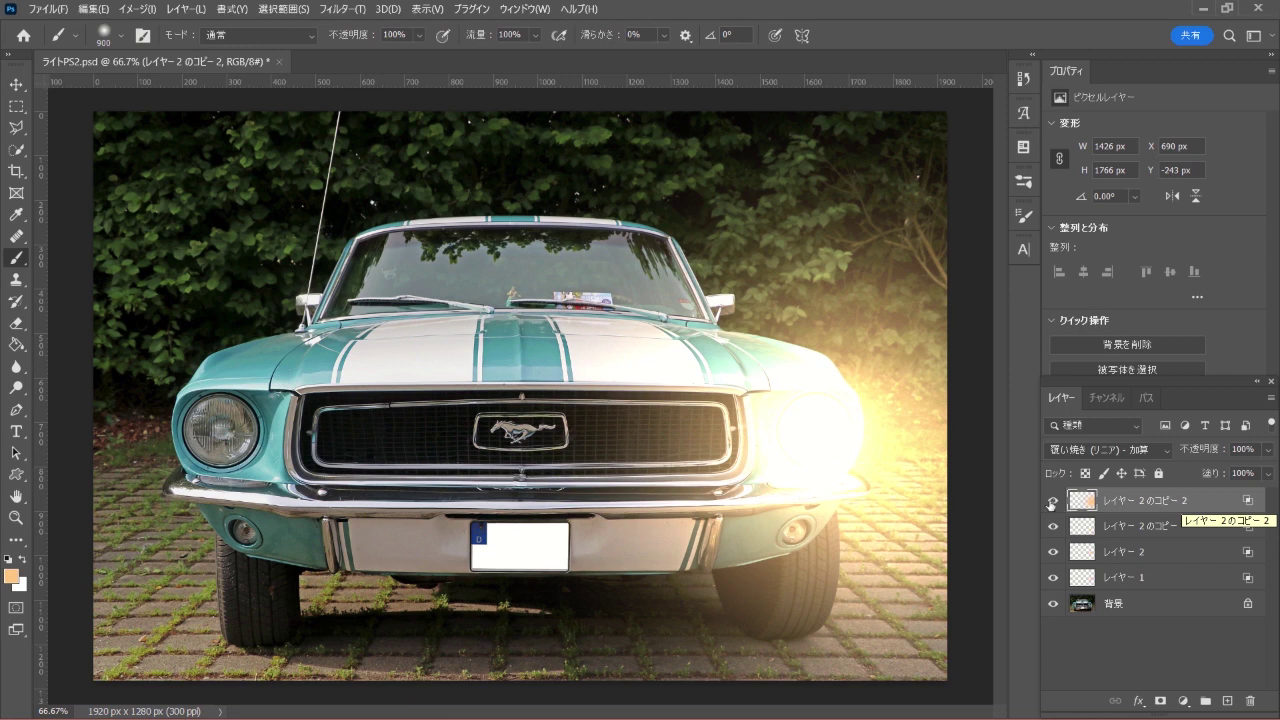
left_click(1053, 500)
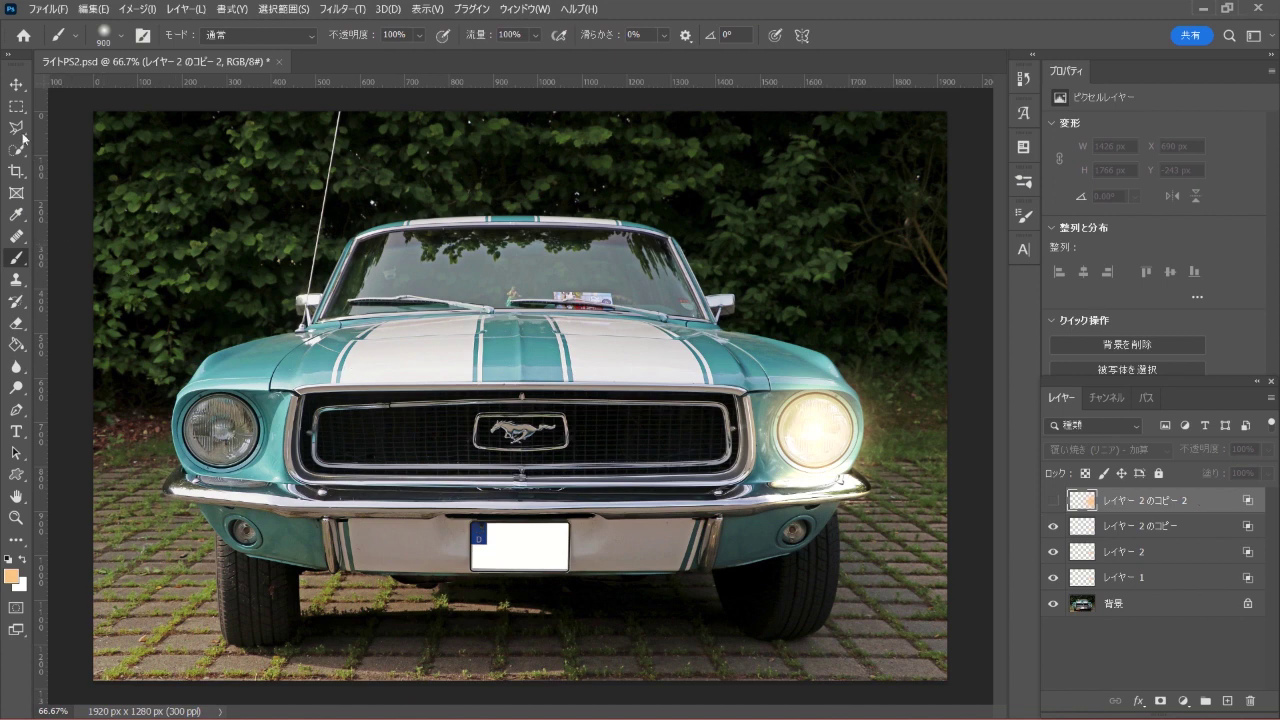
Draw a polygonal wedge selection from the right headlight to the ground and unhide the top glow layer
left_click_drag(22, 138, 58, 143)
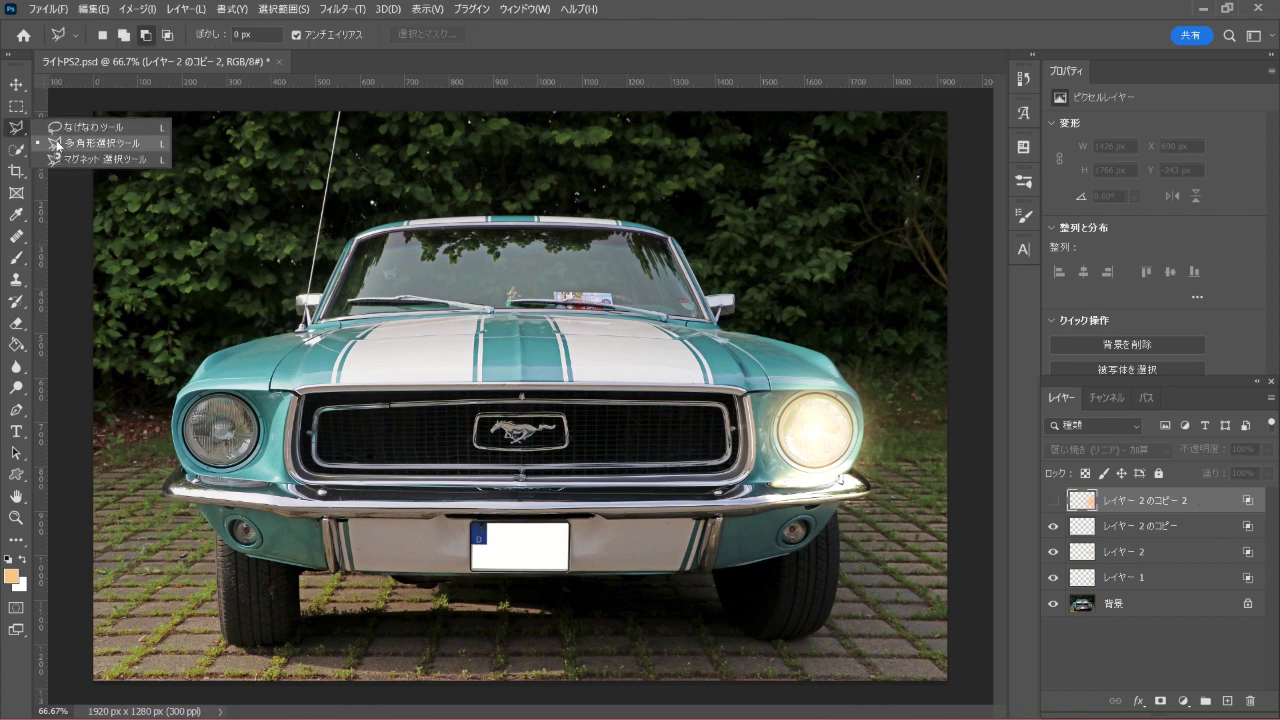
left_click(138, 142)
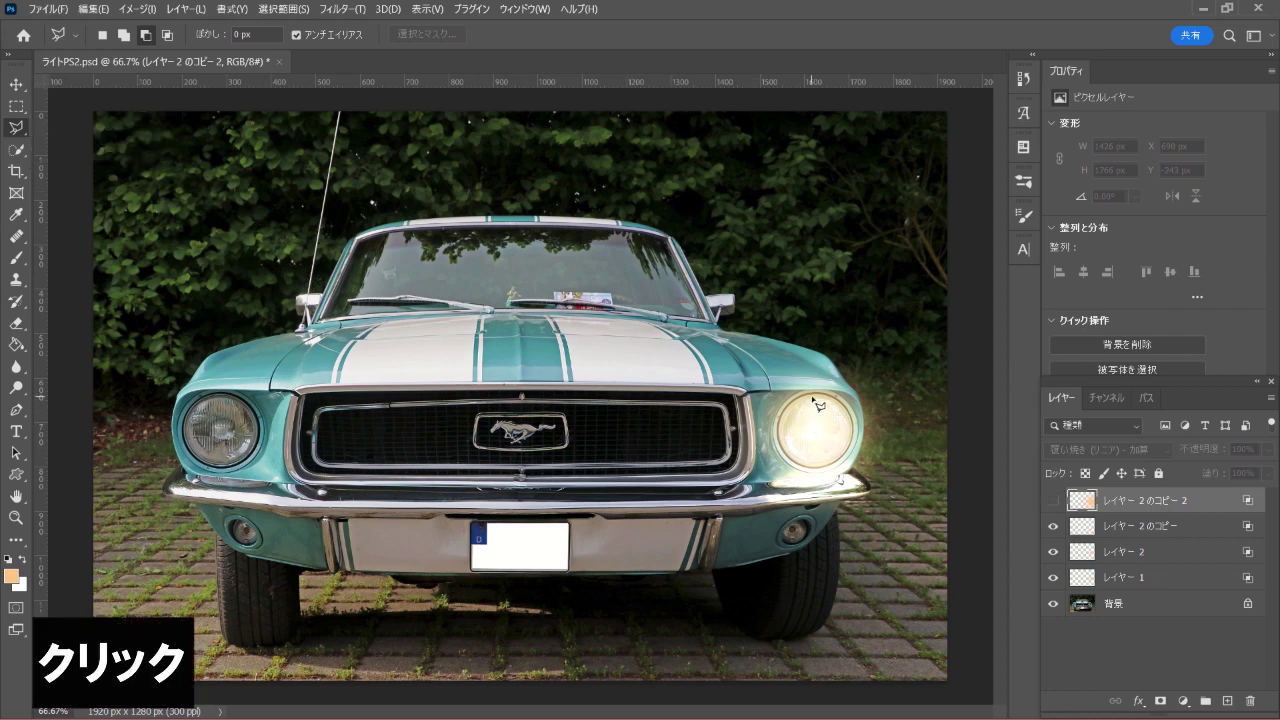
left_click(813, 398)
left_click(520, 688)
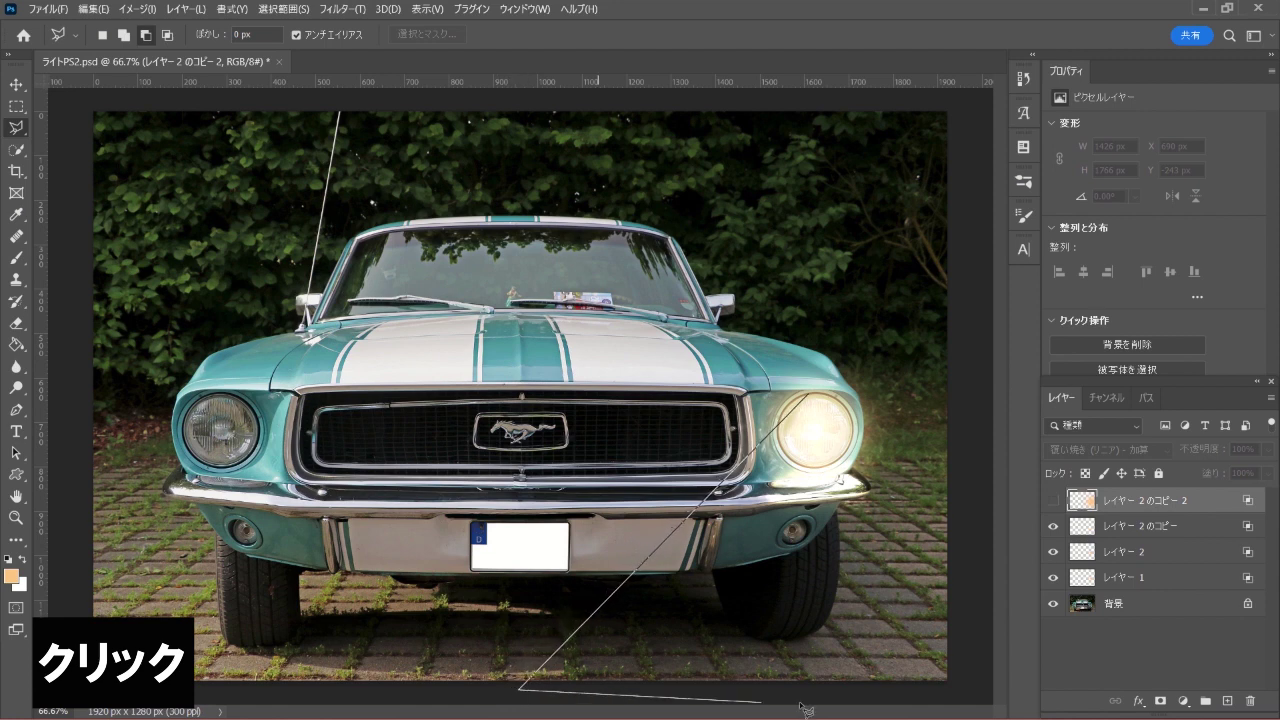
left_click(968, 695)
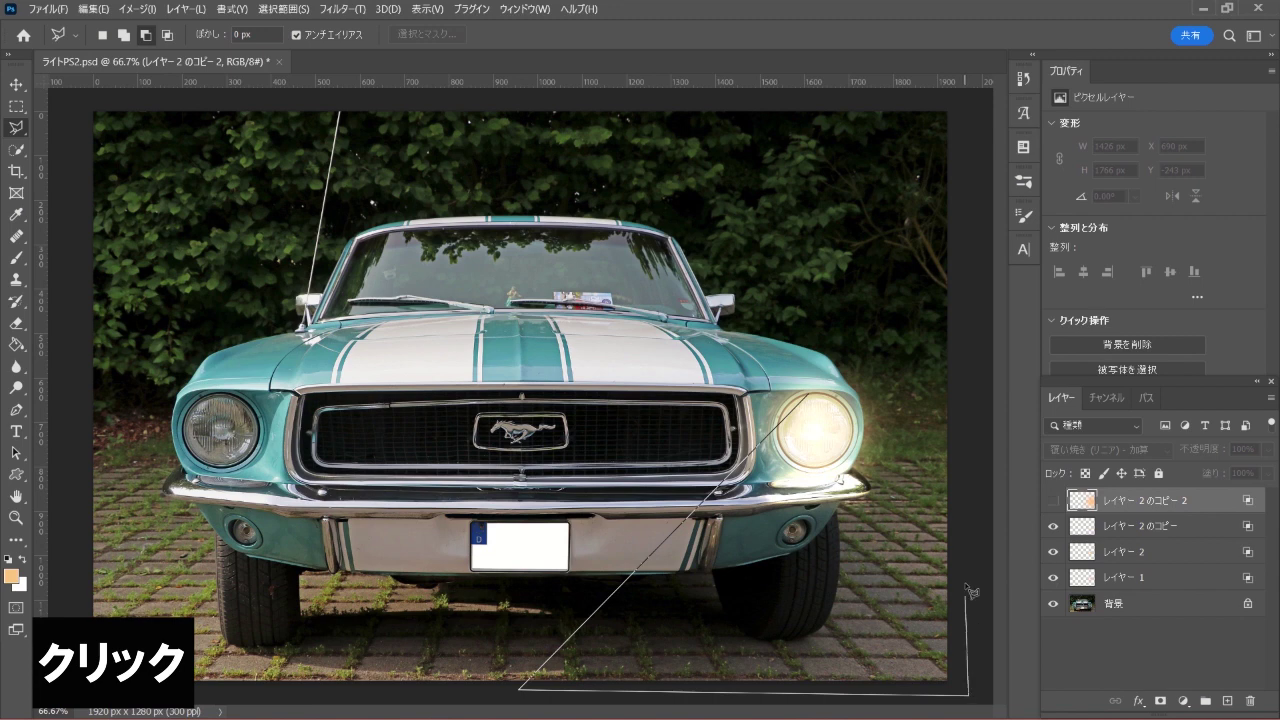
left_click(965, 490)
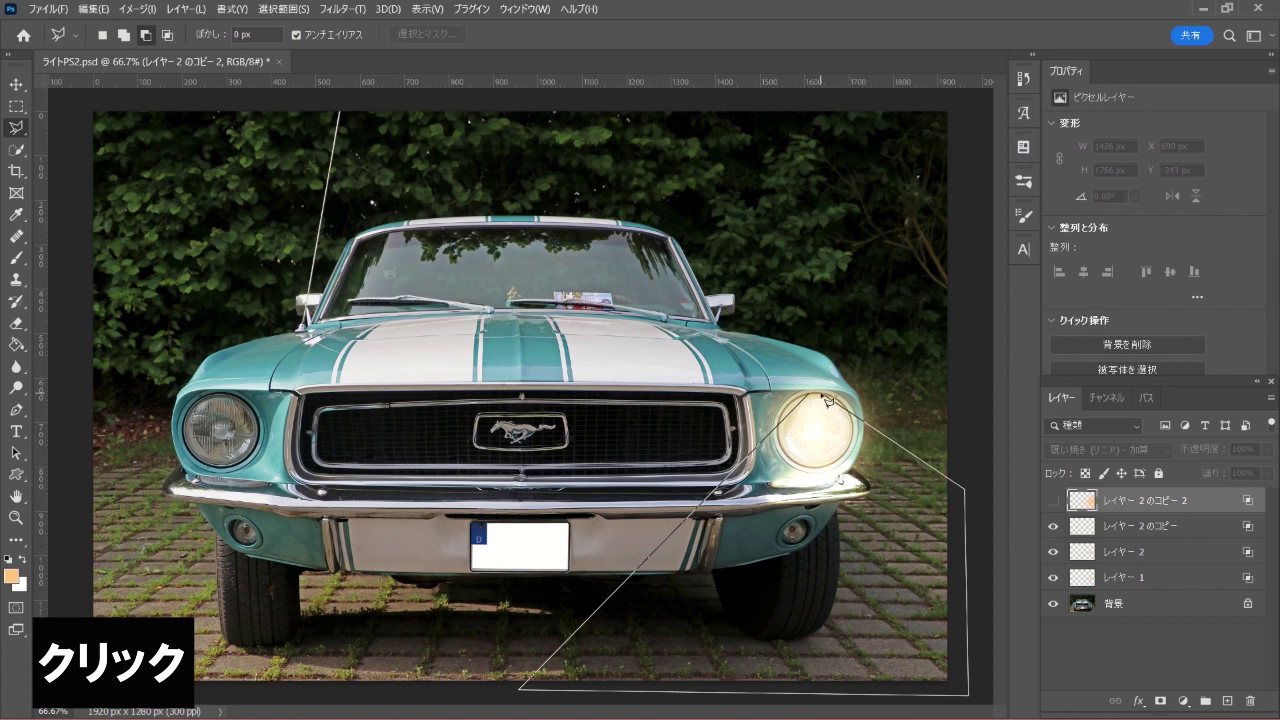
double_click(822, 398)
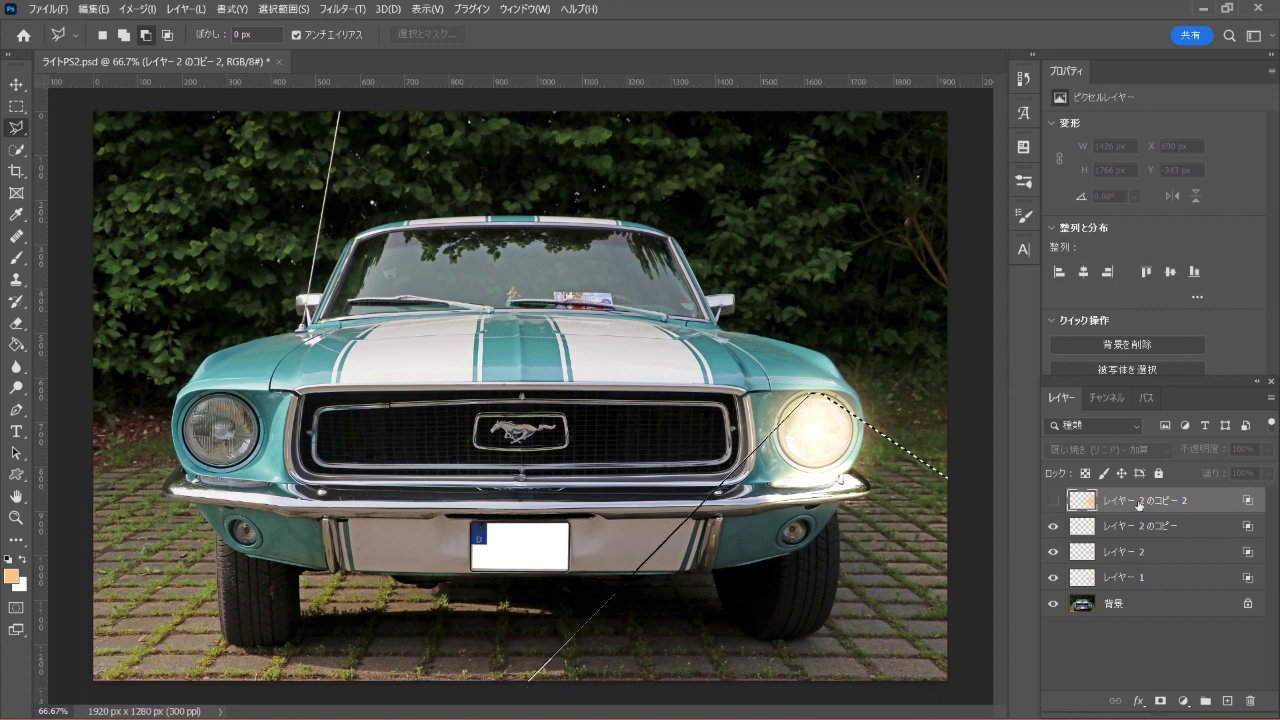
left_click(1052, 500)
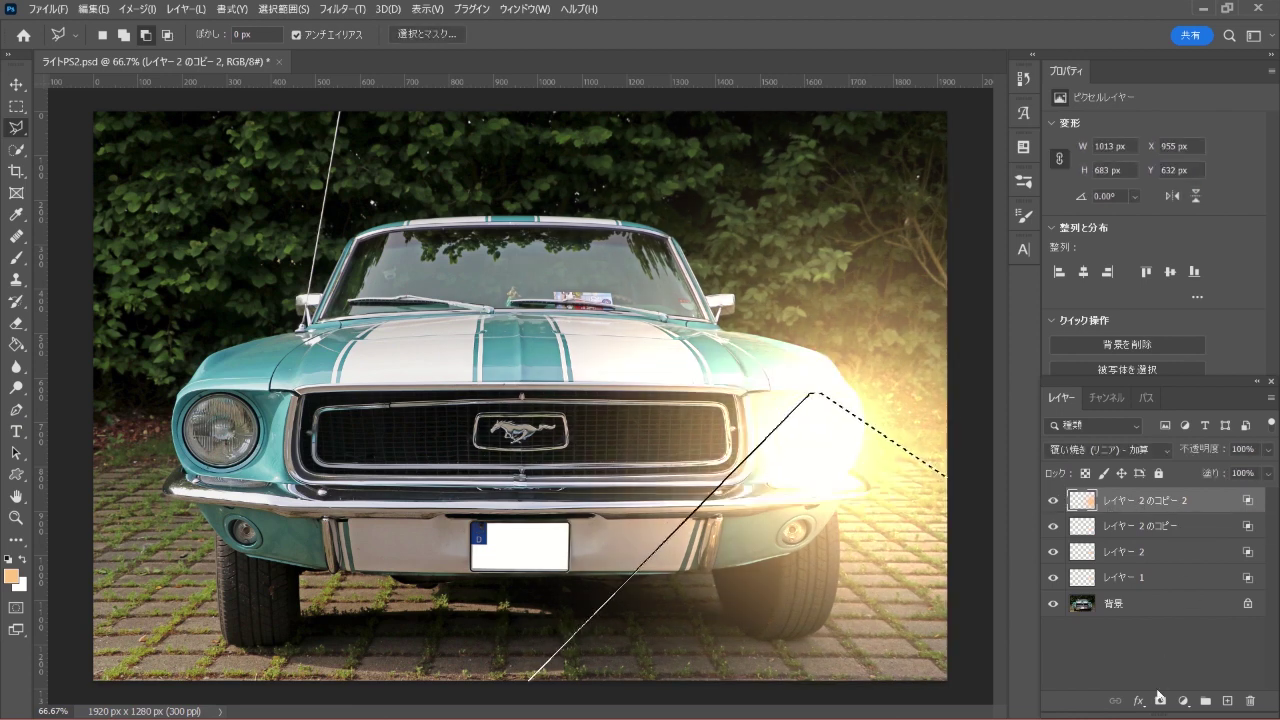
Mask the top glow layer to the beam selection, feather the mask 50 px, and adjust opacity
left_click(1160, 701)
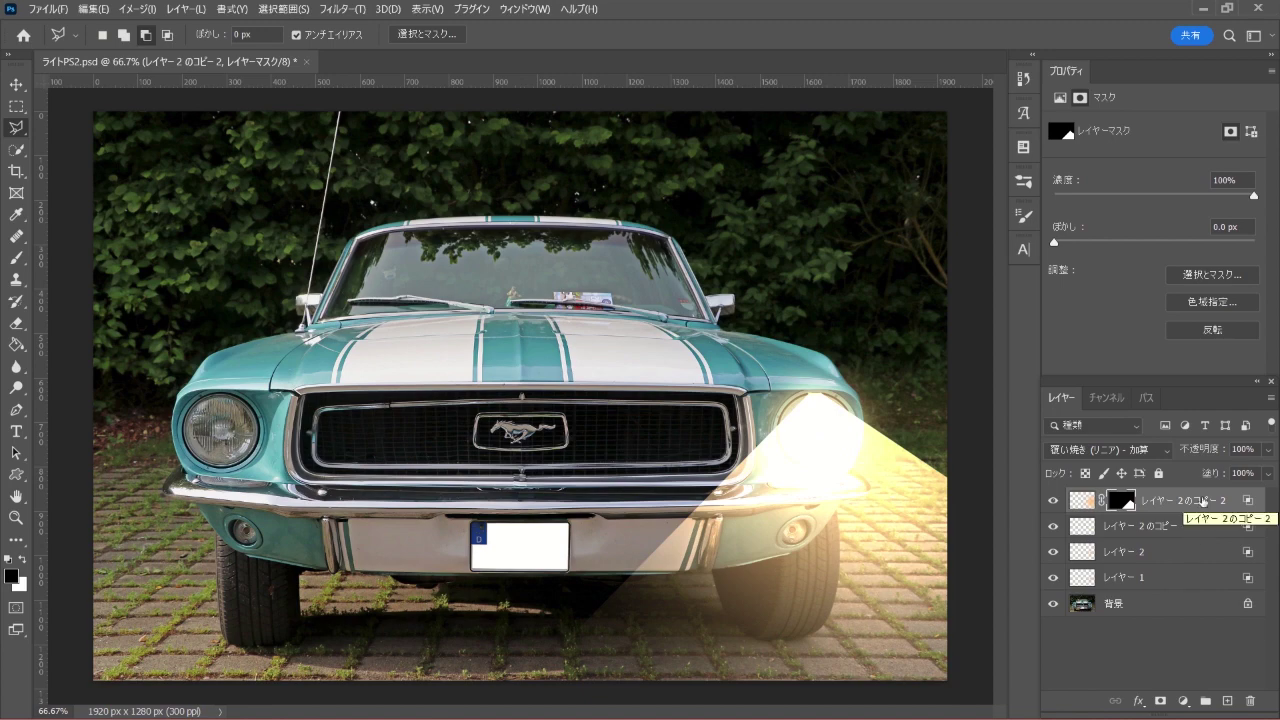
left_click(524, 9)
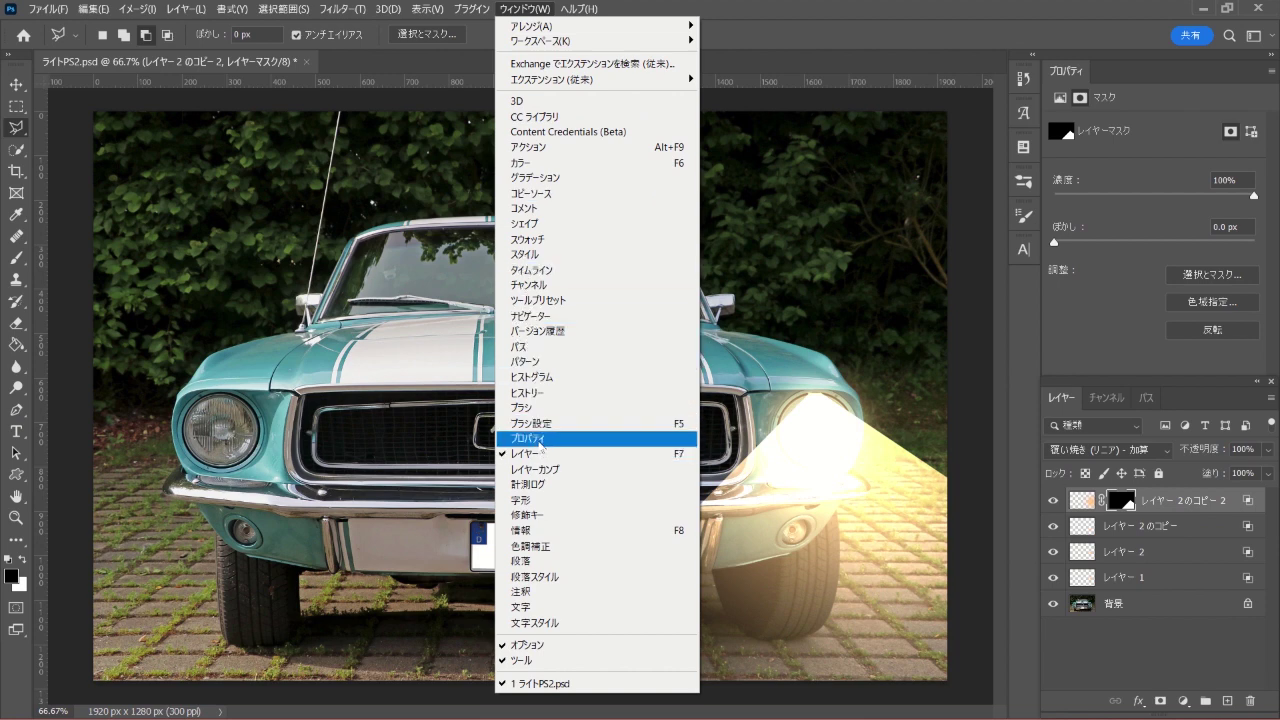
left_click(801, 32)
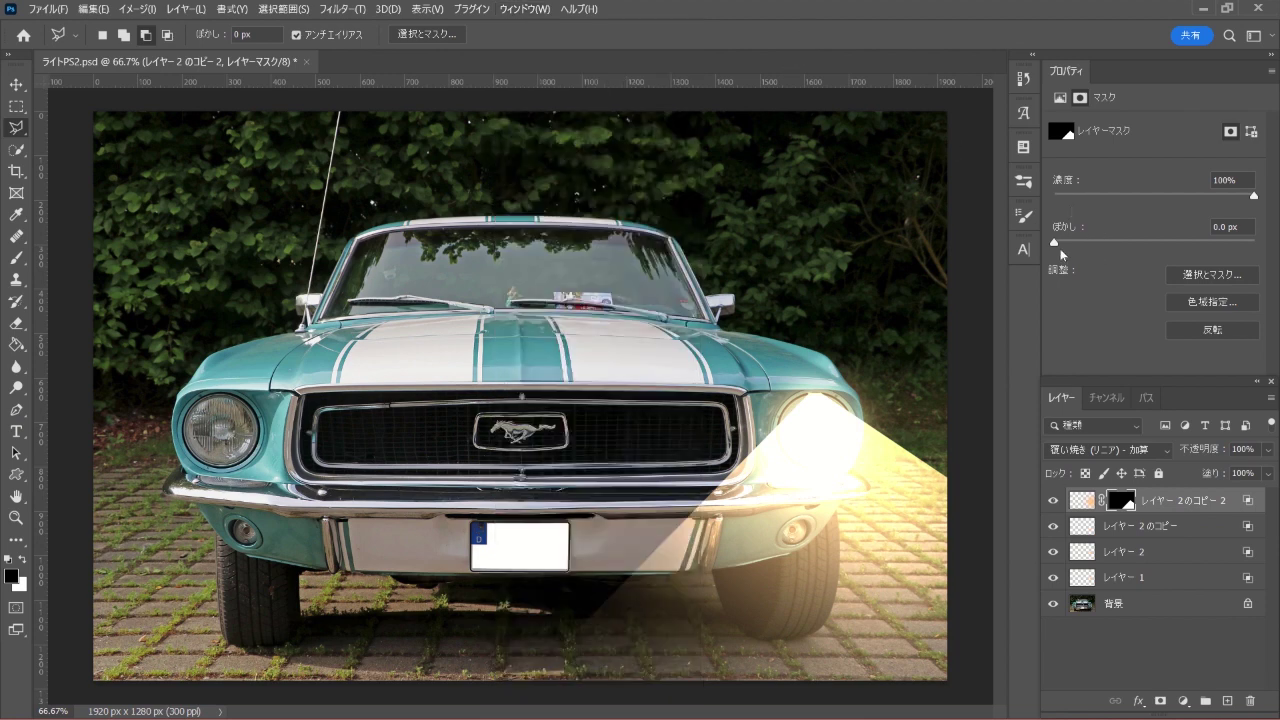
left_click_drag(1055, 245, 1164, 243)
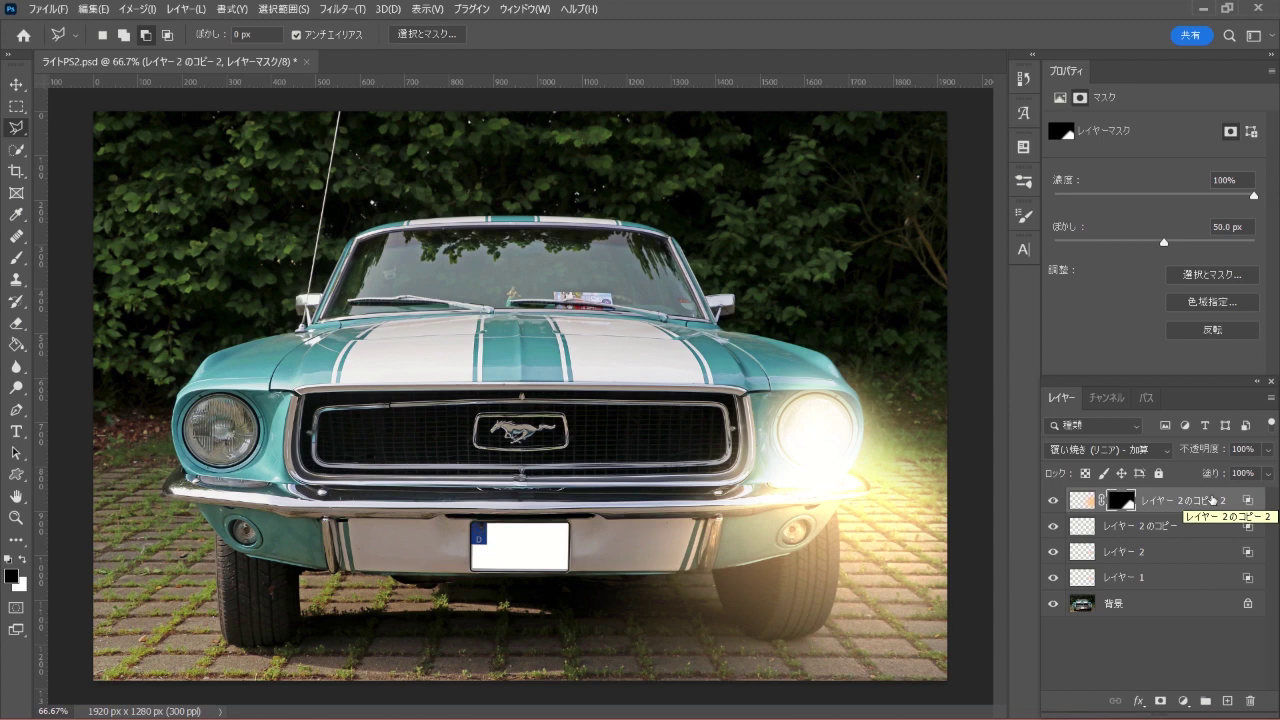
left_click(1268, 473)
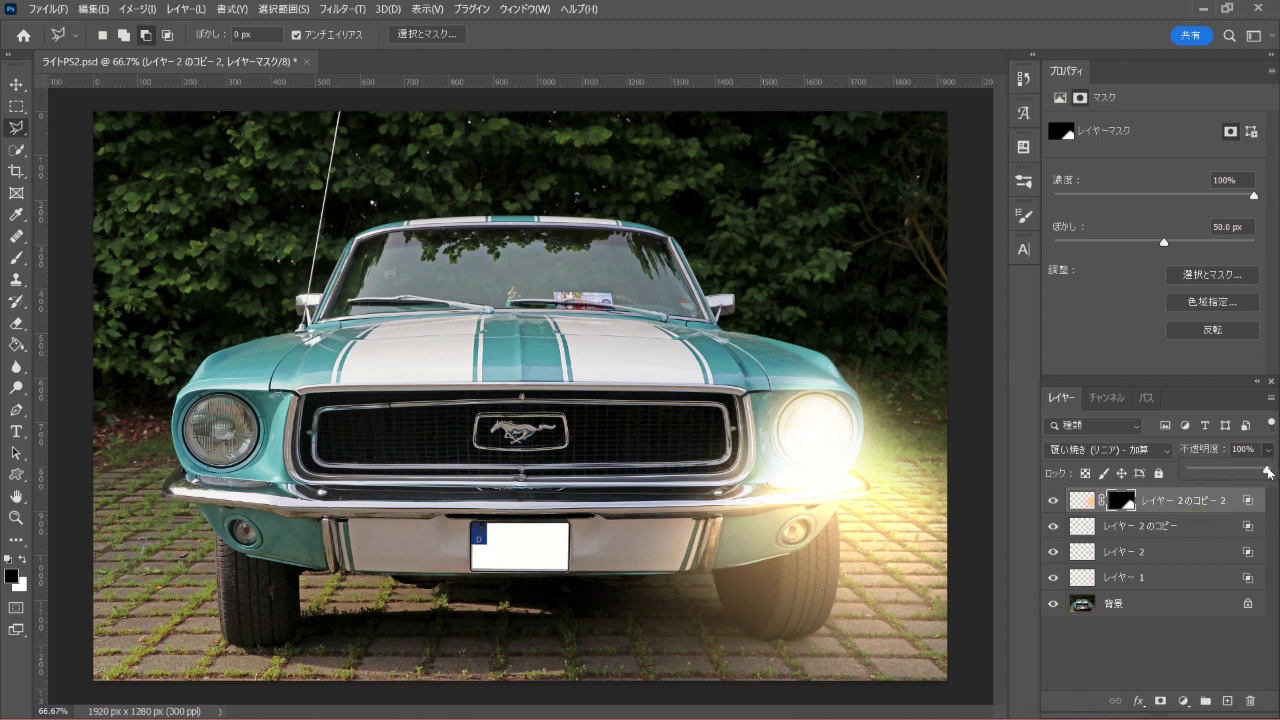
mouse_move(1268, 473)
left_mouse_down()
mouse_move(1257, 472)
mouse_move(1268, 471)
left_mouse_up()
Add an EdgyAmber.3DL Color Lookup layer above the background, then show only the background layer
left_click(1136, 605)
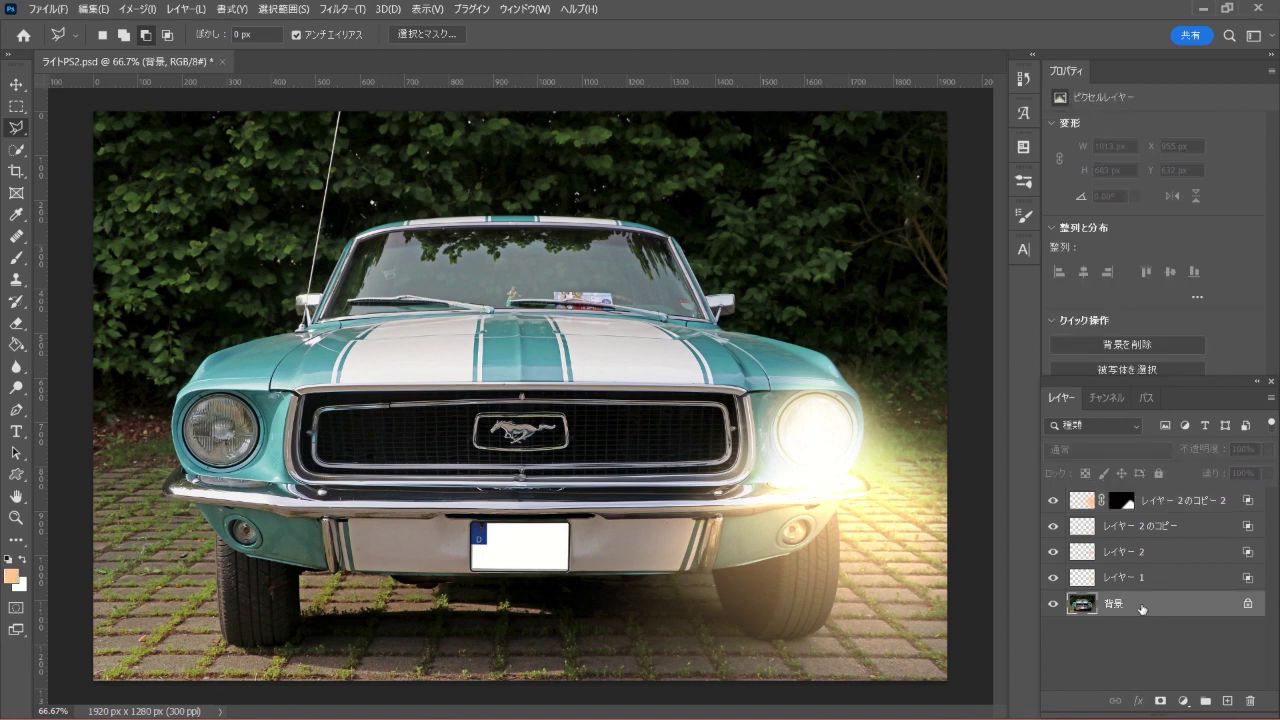
left_click(1183, 701)
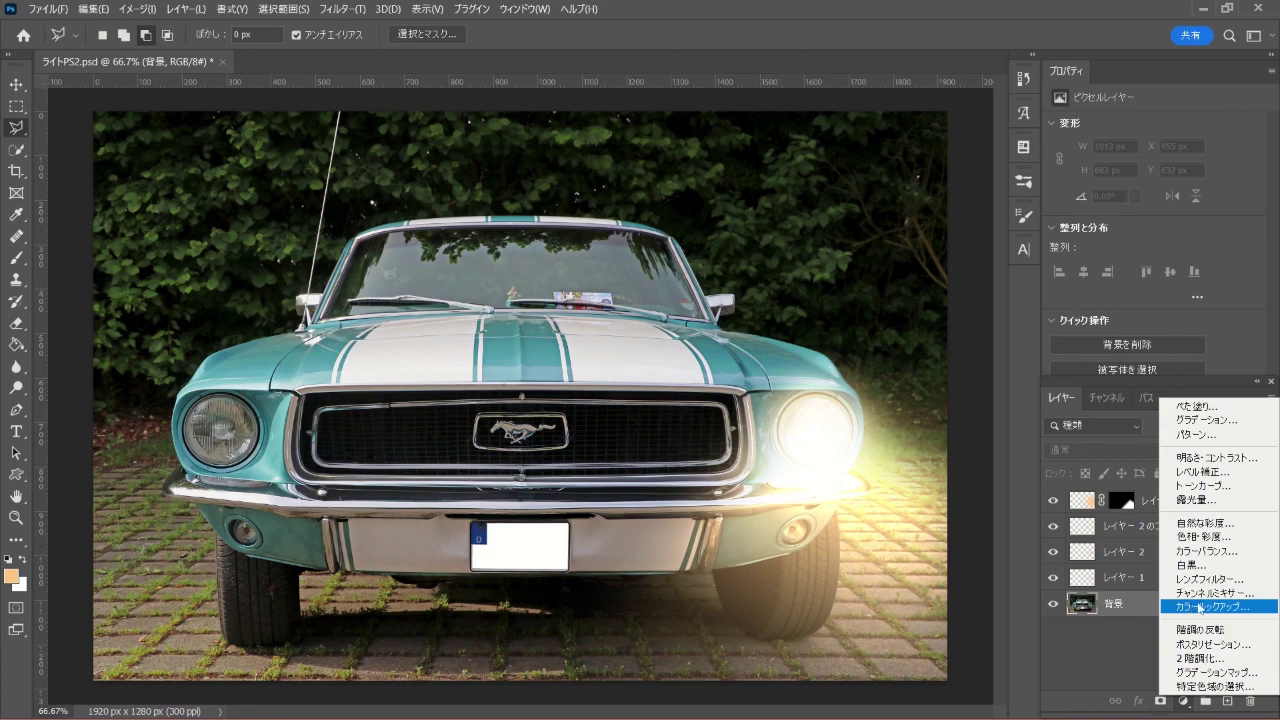
left_click(1257, 608)
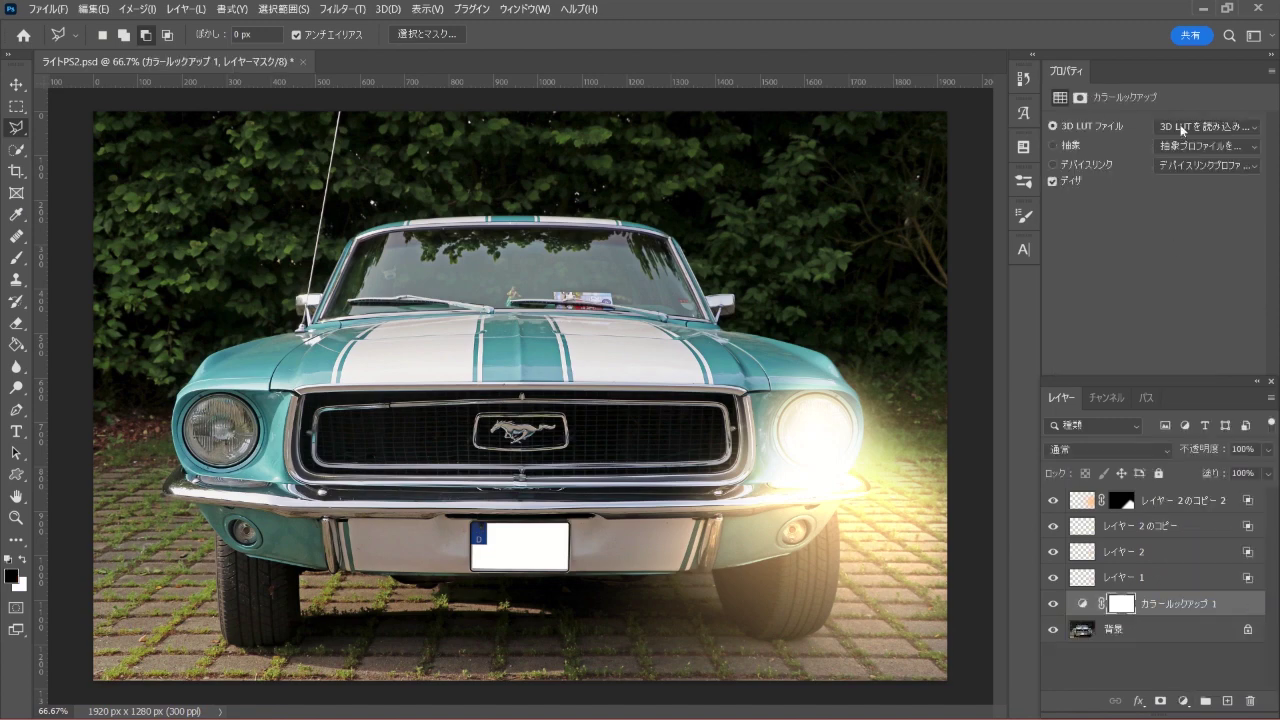
left_click(1181, 130)
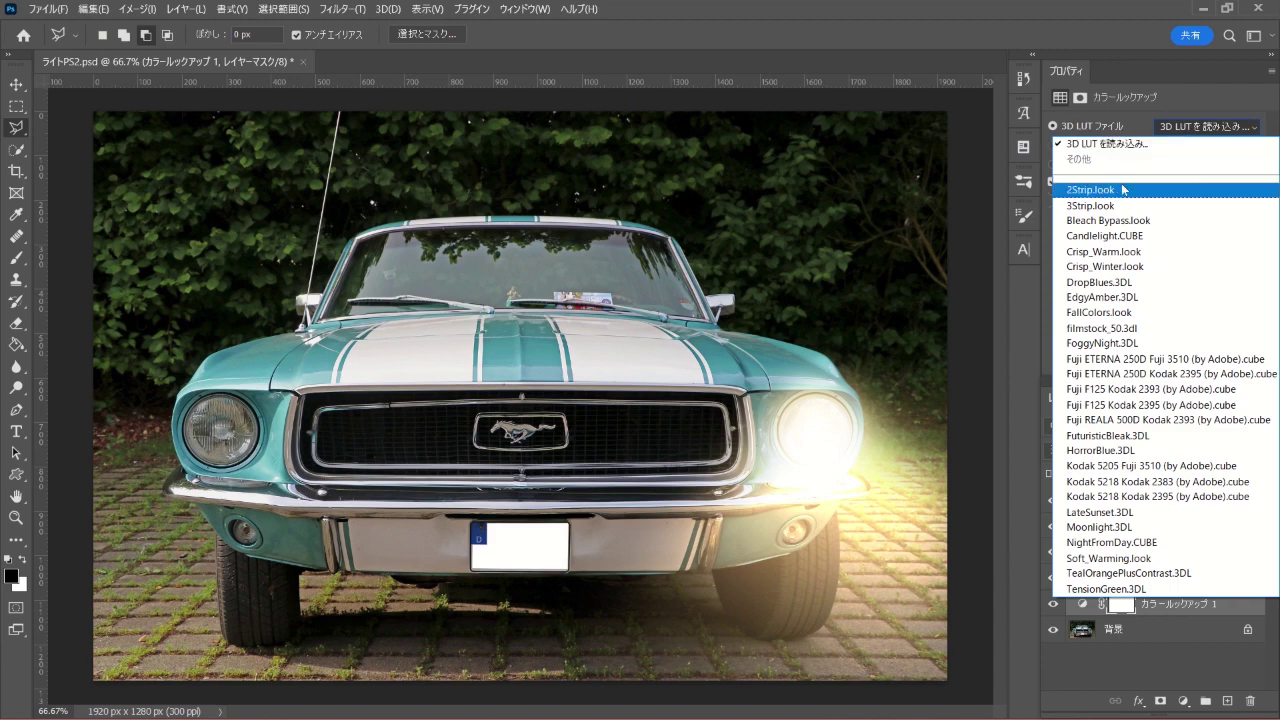
left_click(1170, 236)
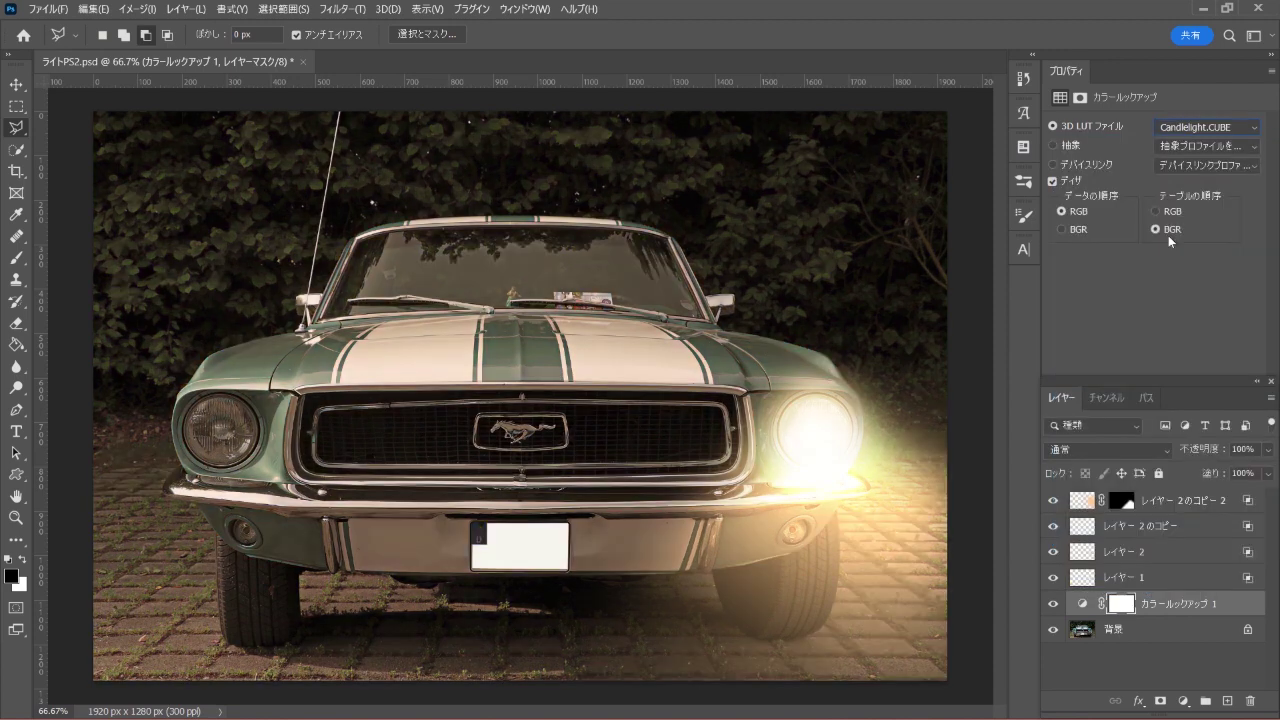
left_click(1172, 130)
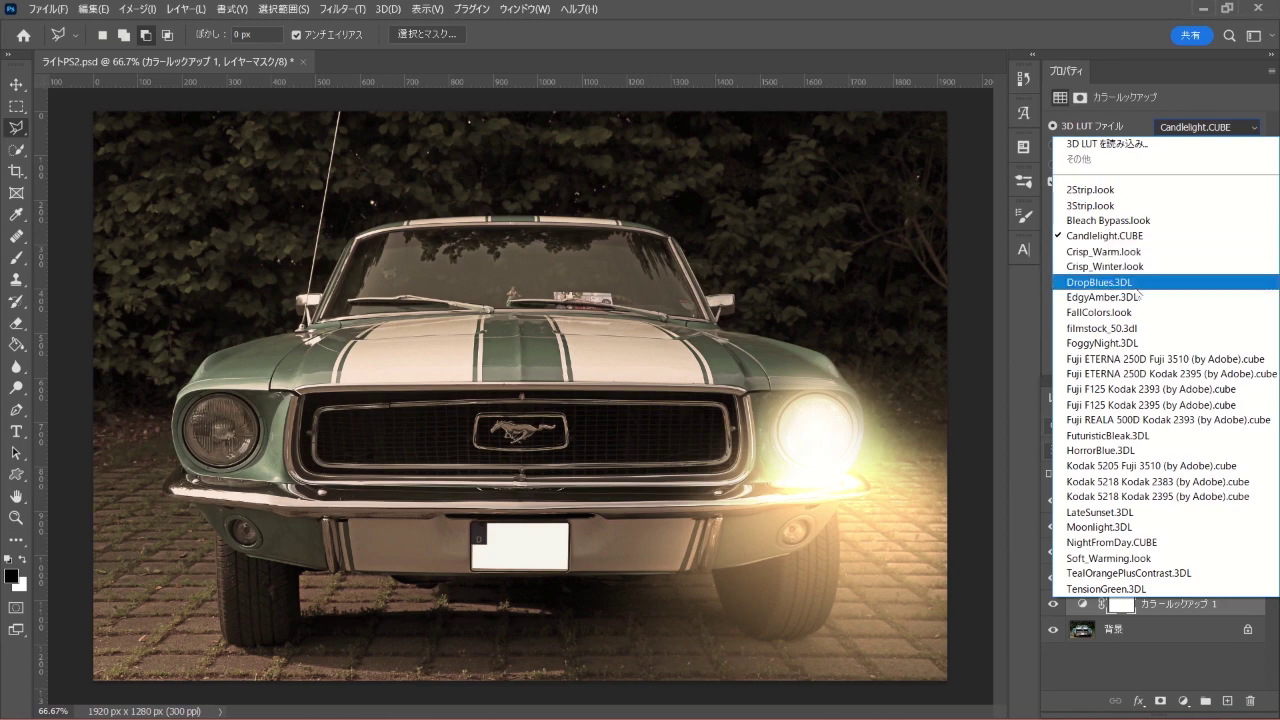
left_click(1188, 299)
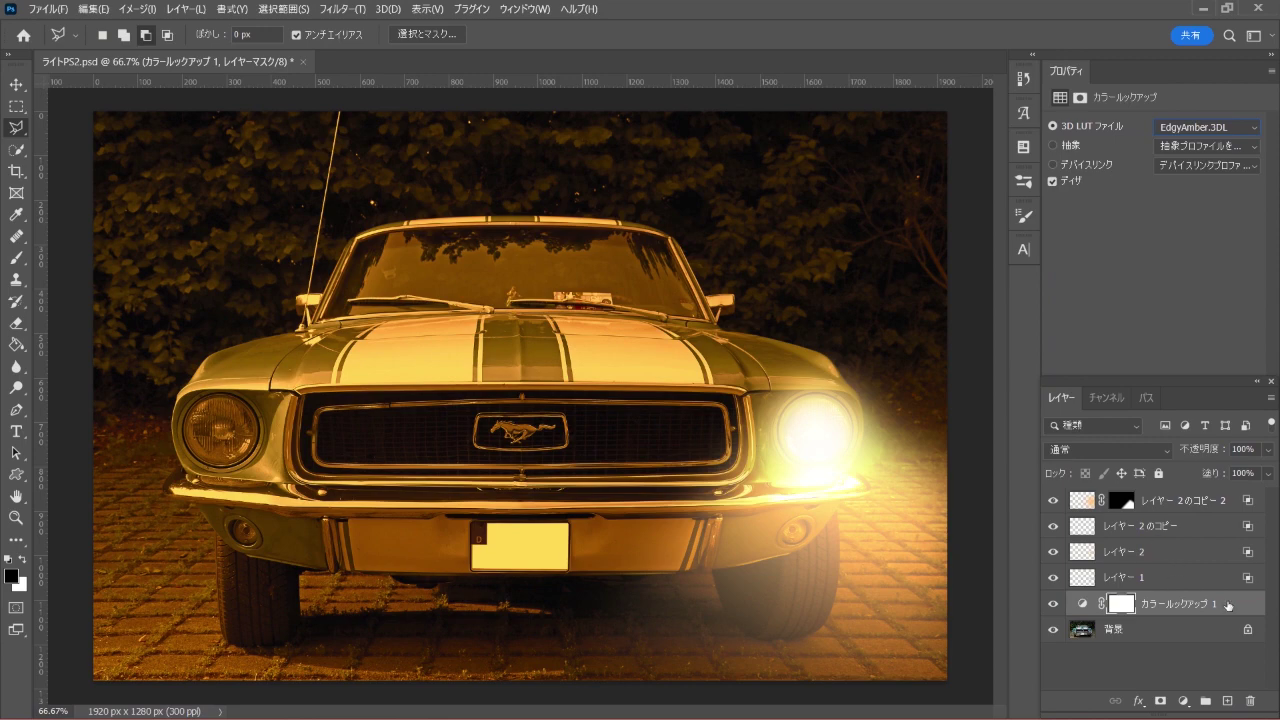
left_click(1053, 630, "alt")
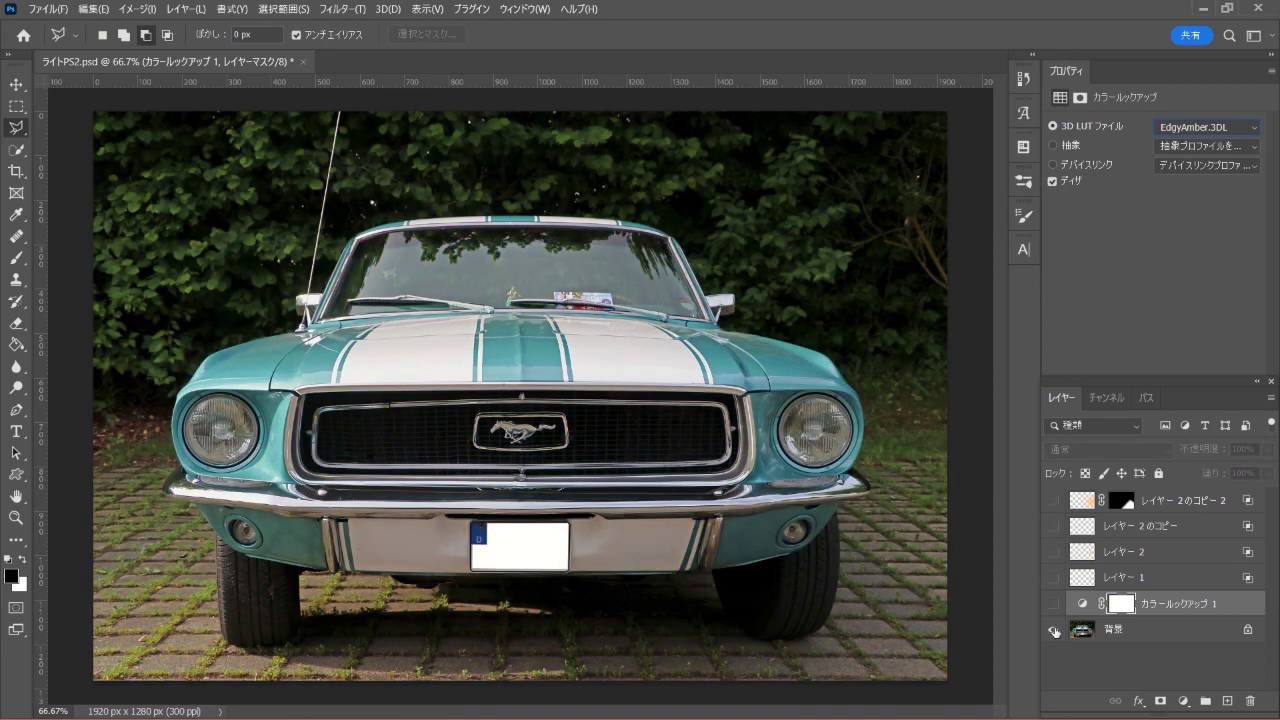
Unhide レイヤー 1, レイヤー 2, レイヤー 2 のコピー, the top glow layer, and the Color Lookup layer
left_click(1052, 577)
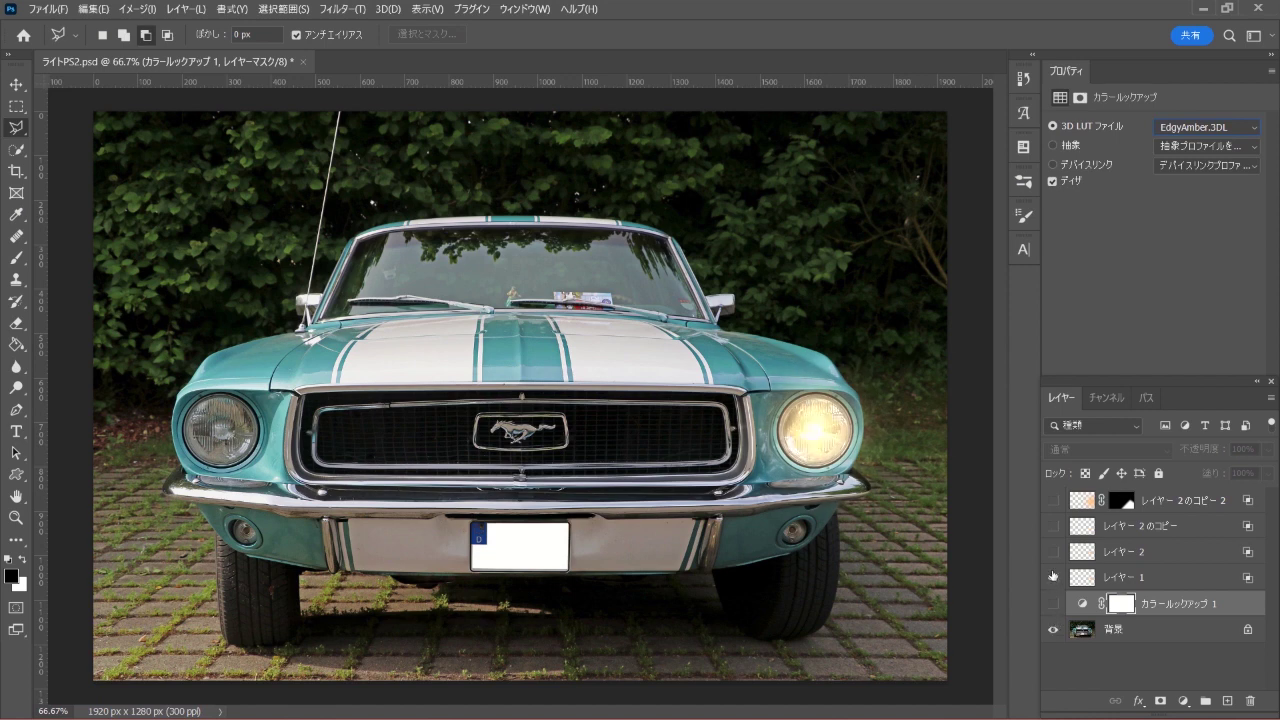
left_click(1052, 552)
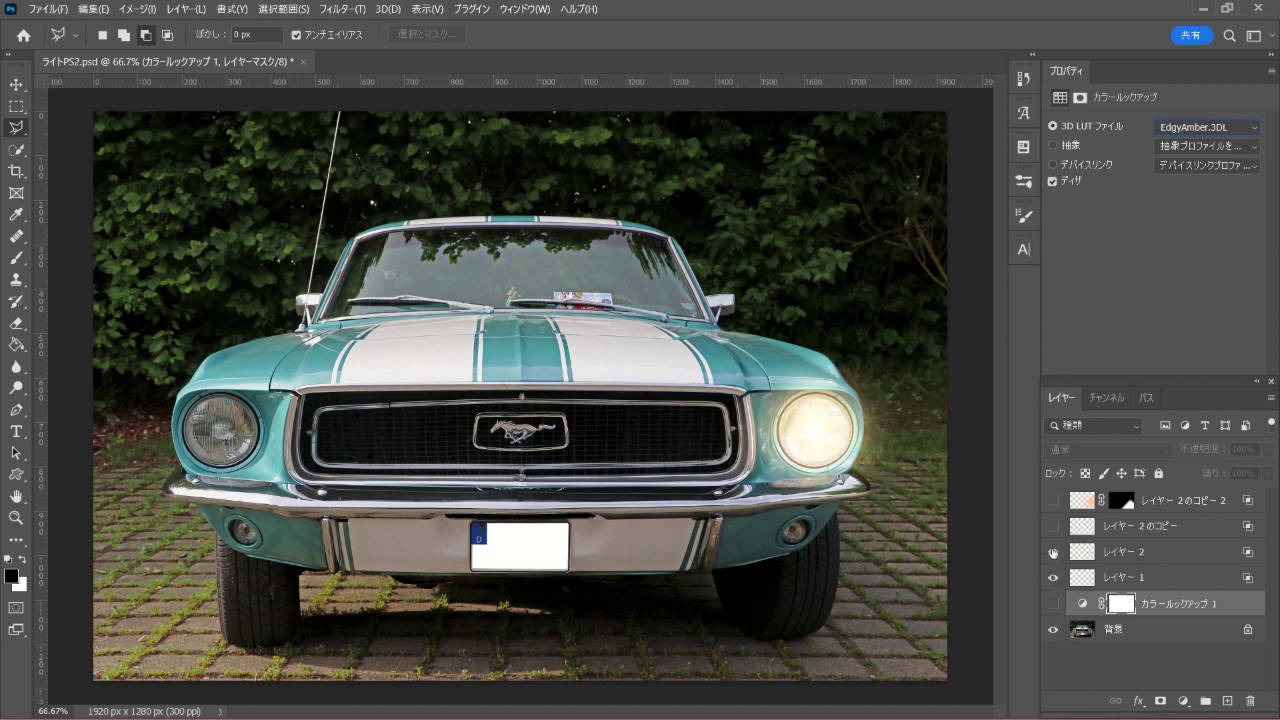
left_click(1053, 526)
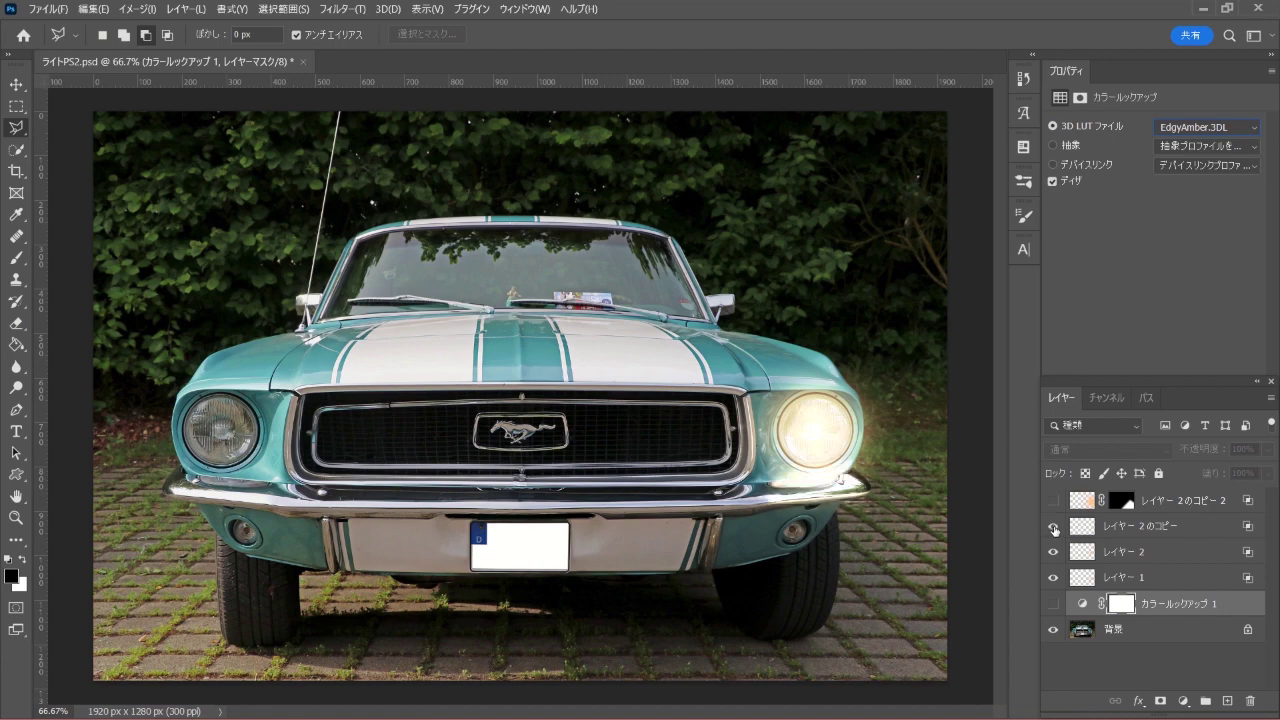
left_click(1053, 500)
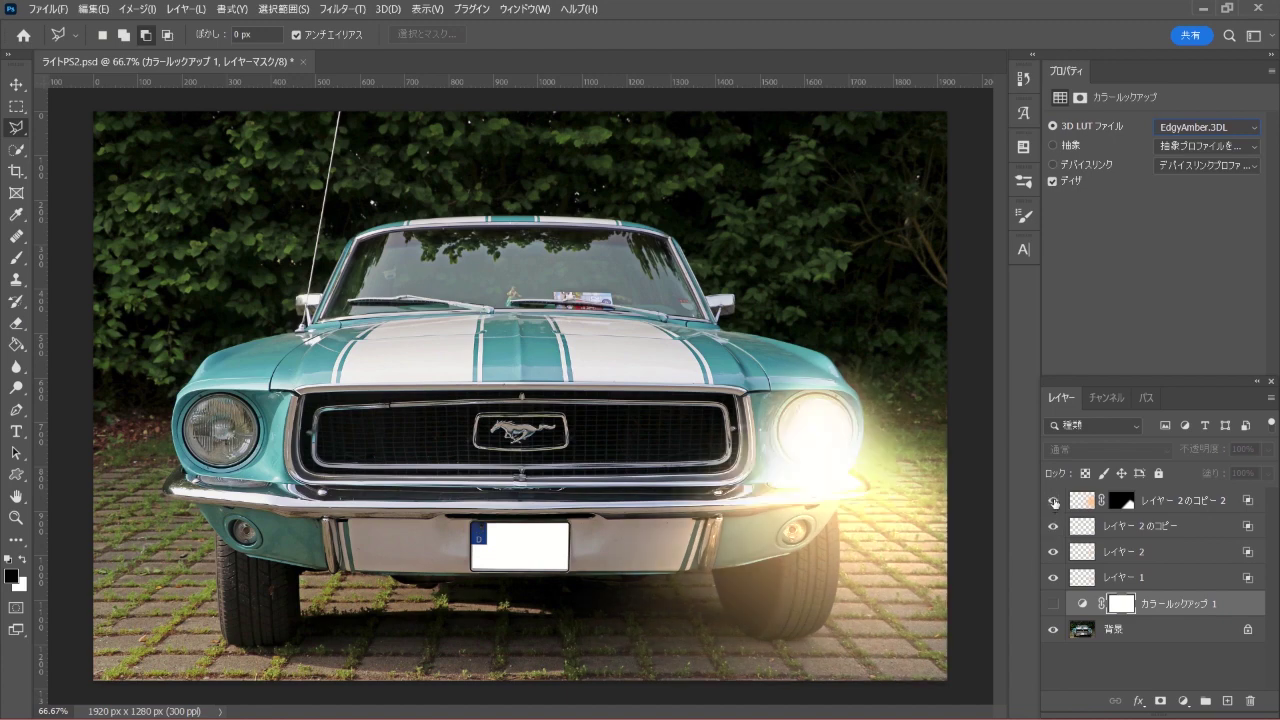
left_click(1053, 603)
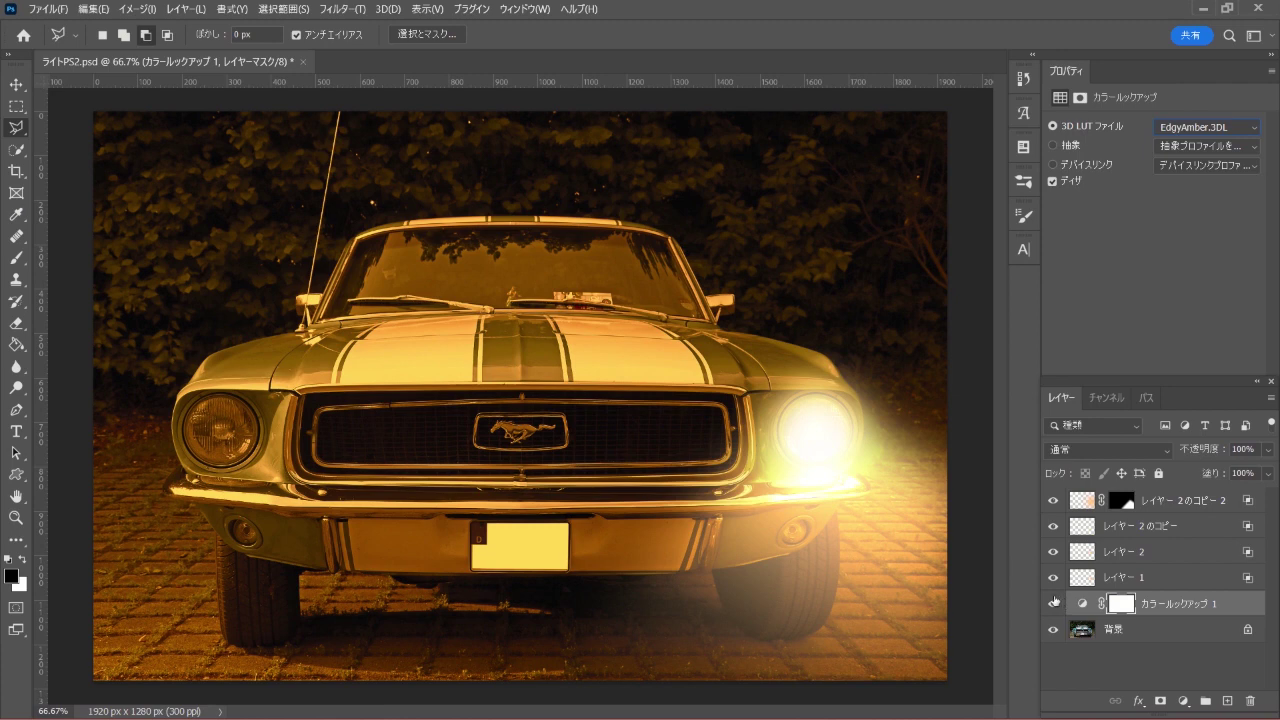